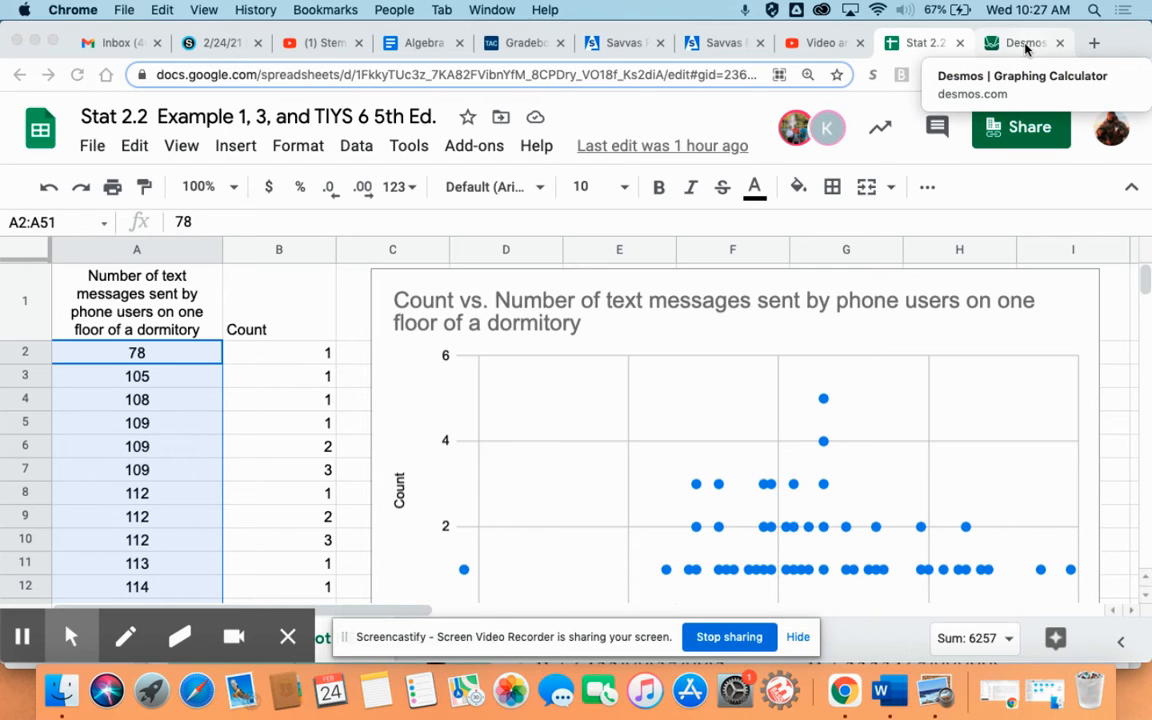
Step: Switch to Desmos, reload desmos.com while discarding the unsaved graph, and open a blank graphing calculator
{"action": "left_click", "coordinate": [1025, 43]}
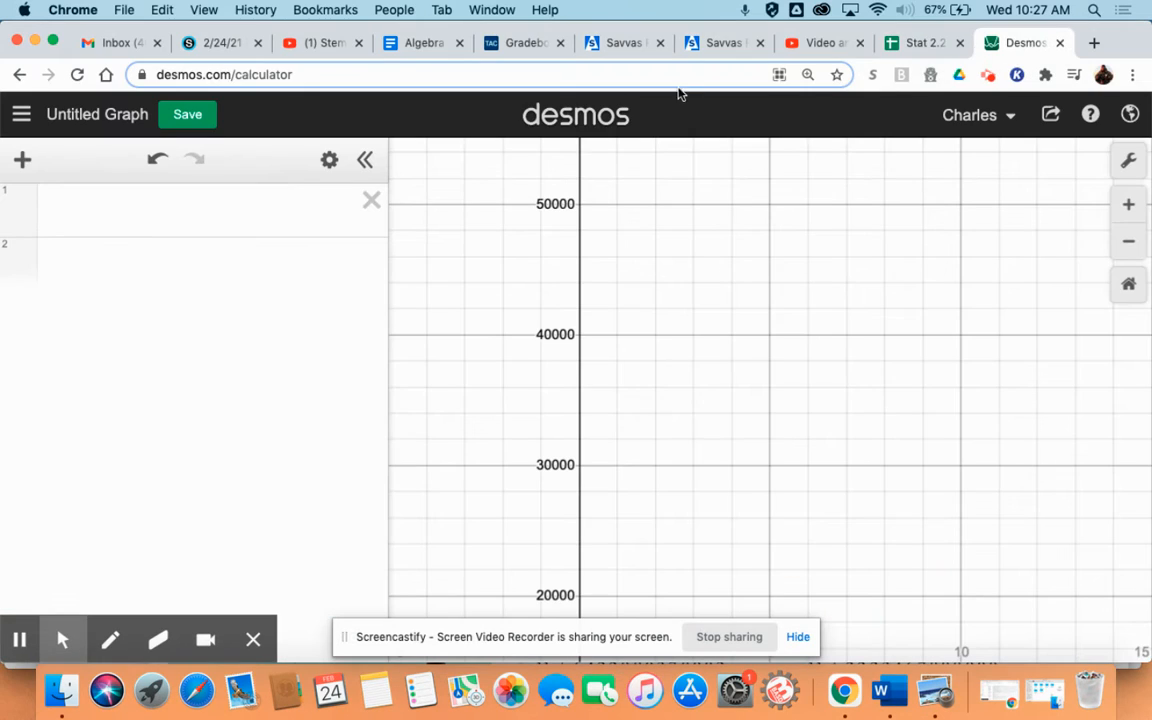
{"action": "left_click", "coordinate": [320, 74]}
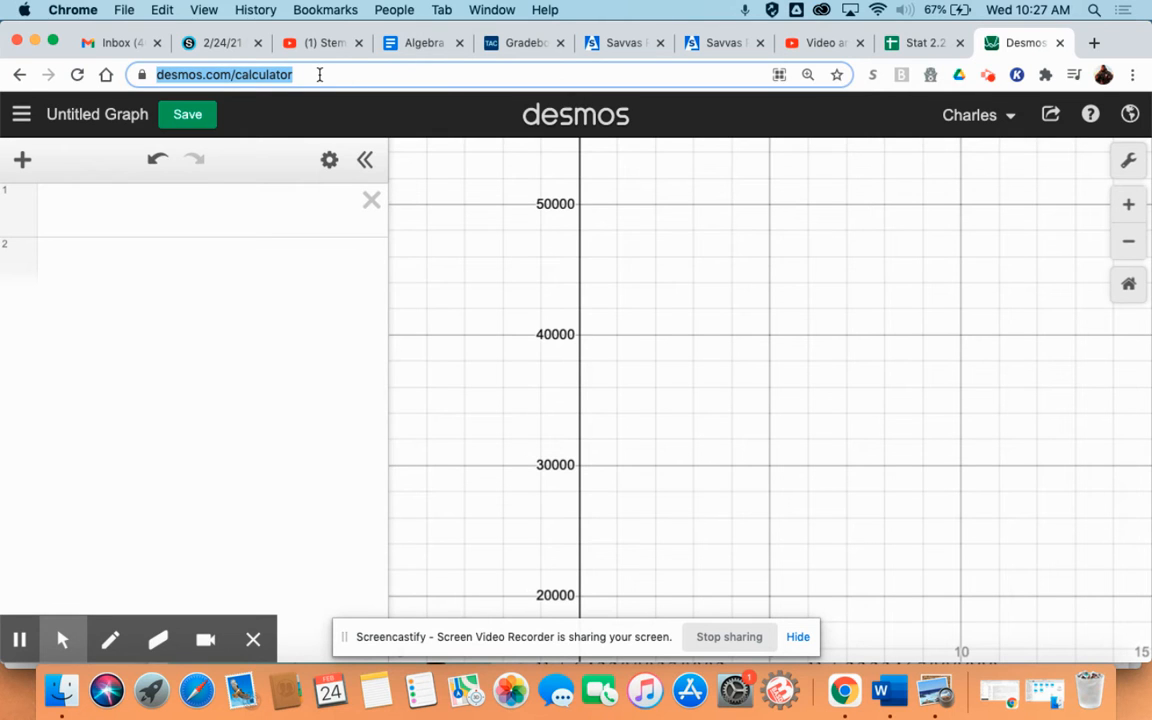
{"action": "type", "text": "des"}
{"action": "key", "text": "Return"}
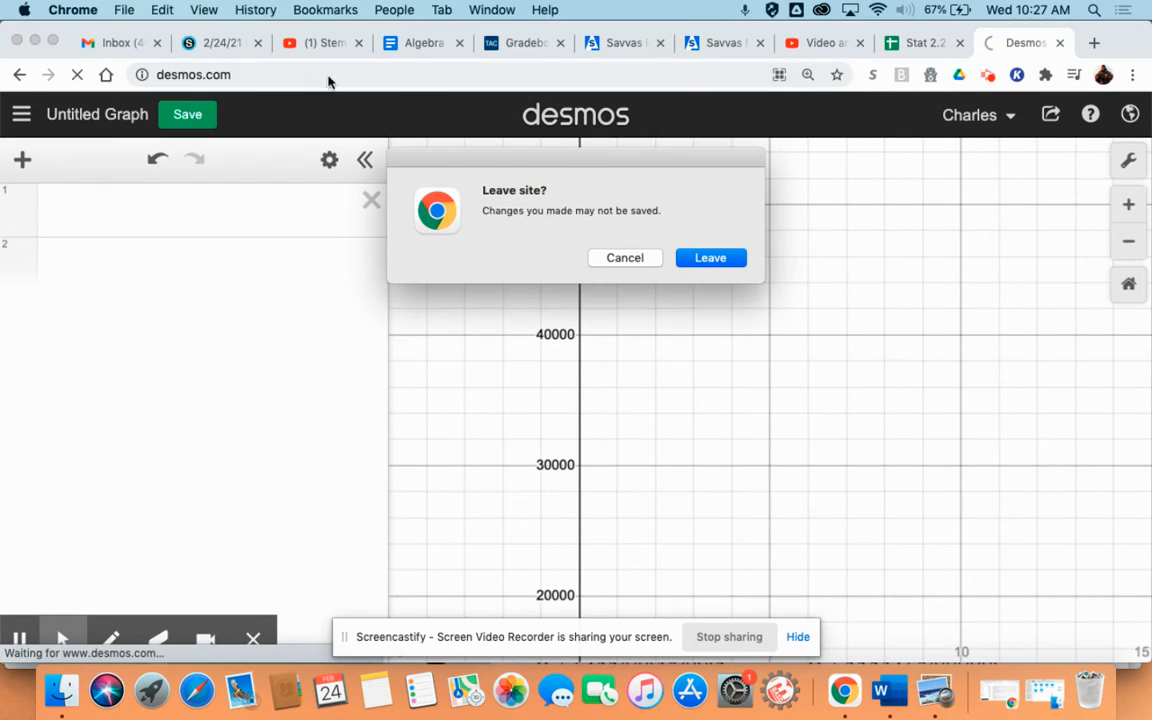
{"action": "left_click", "coordinate": [710, 260]}
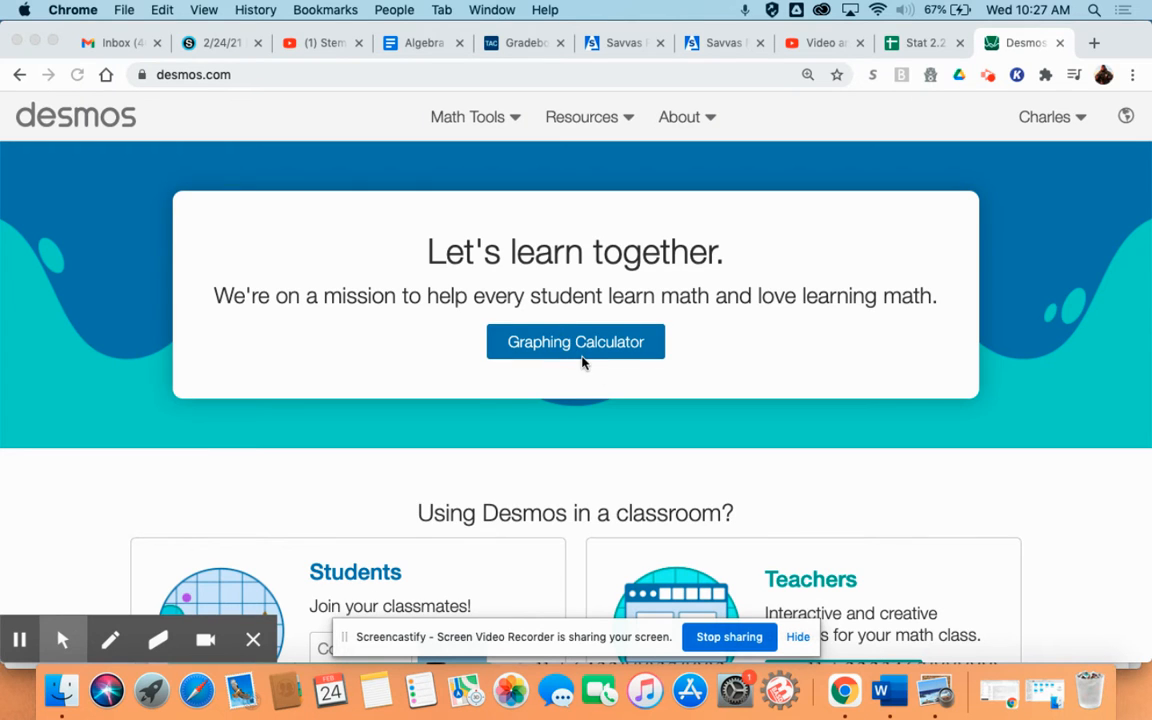
{"action": "left_click", "coordinate": [581, 344]}
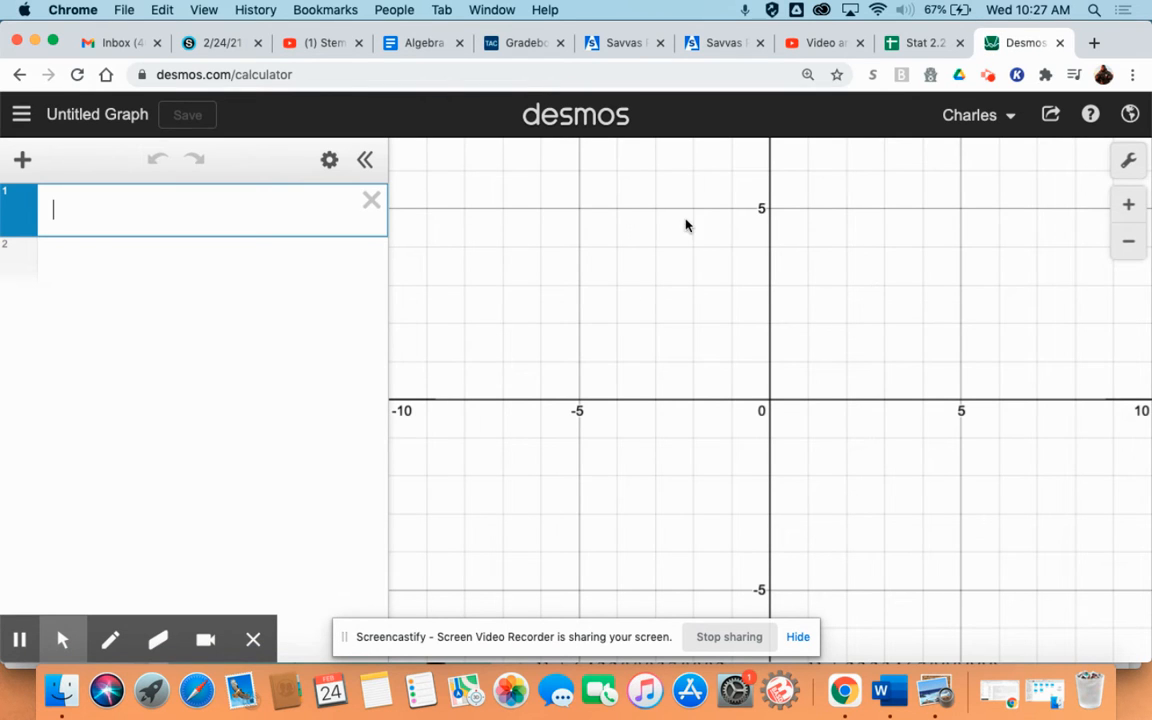
Step: Copy the text message values in cells A2:A51 of the Stat 2.2 Google Sheets spreadsheet
{"action": "left_click", "coordinate": [920, 42]}
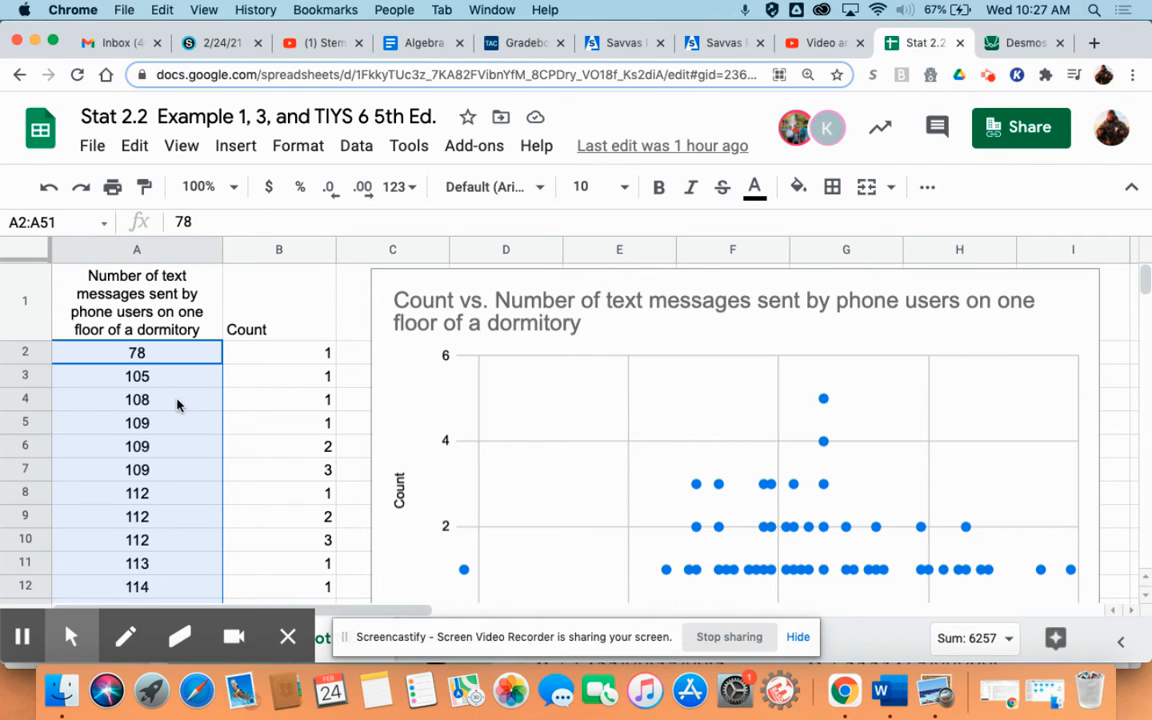
{"action": "left_click", "coordinate": [187, 354]}
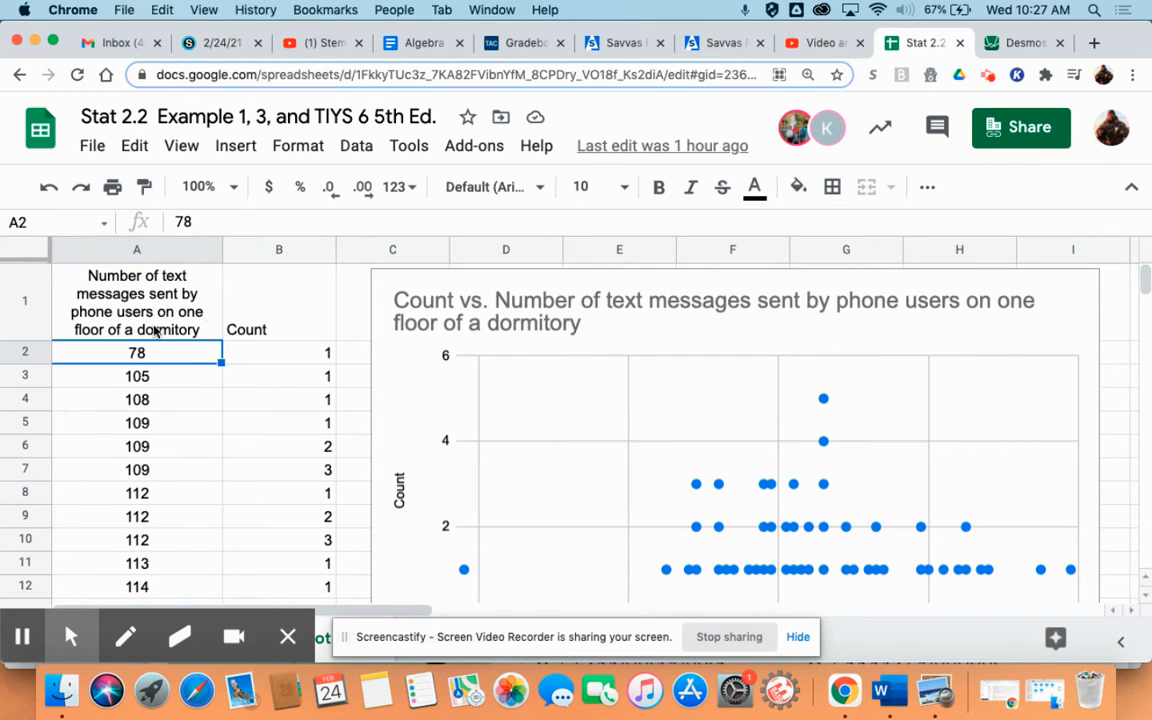
{"action": "mouse_move", "coordinate": [171, 357]}
{"action": "left_mouse_down"}
{"action": "mouse_move", "coordinate": [161, 597]}
{"action": "mouse_move", "coordinate": [136, 586]}
{"action": "mouse_move", "coordinate": [166, 652]}
{"action": "mouse_move", "coordinate": [167, 463]}
{"action": "mouse_move", "coordinate": [183, 352]}
{"action": "mouse_move", "coordinate": [182, 370]}
{"action": "left_mouse_up"}
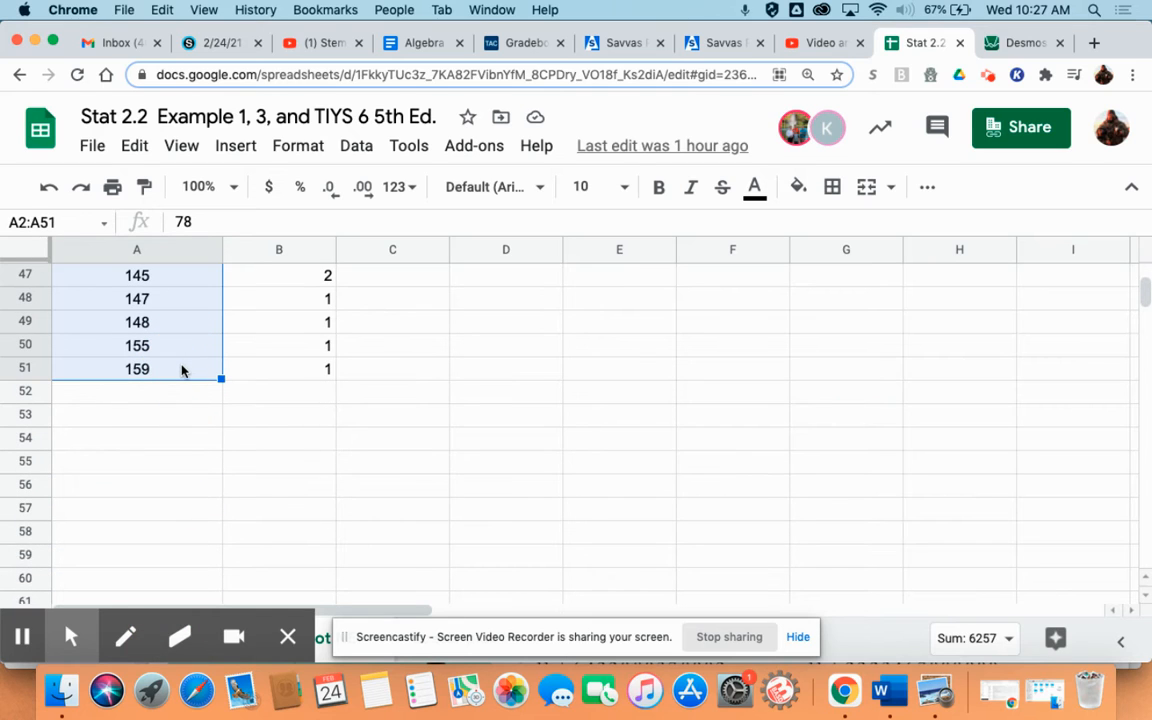
{"action": "key", "text": "super+c"}
Step: In the Desmos calculator, define list A in the first expression using the copied spreadsheet values
{"action": "left_click", "coordinate": [1028, 44]}
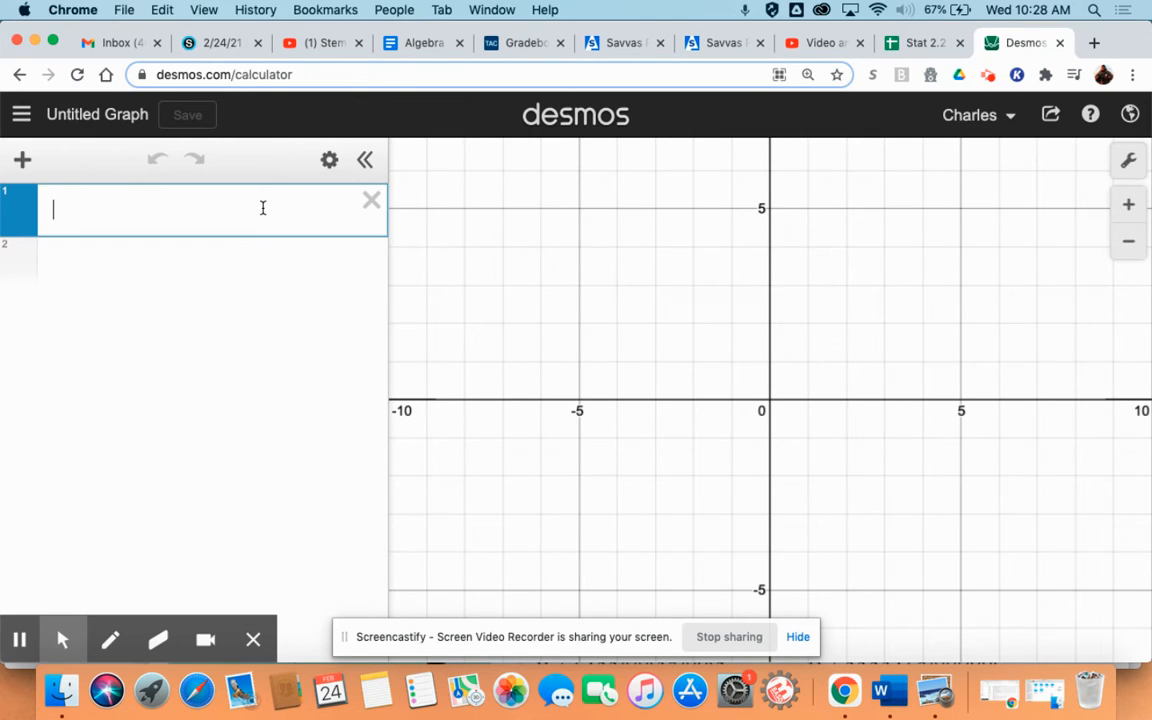
{"action": "type", "text": "A"}
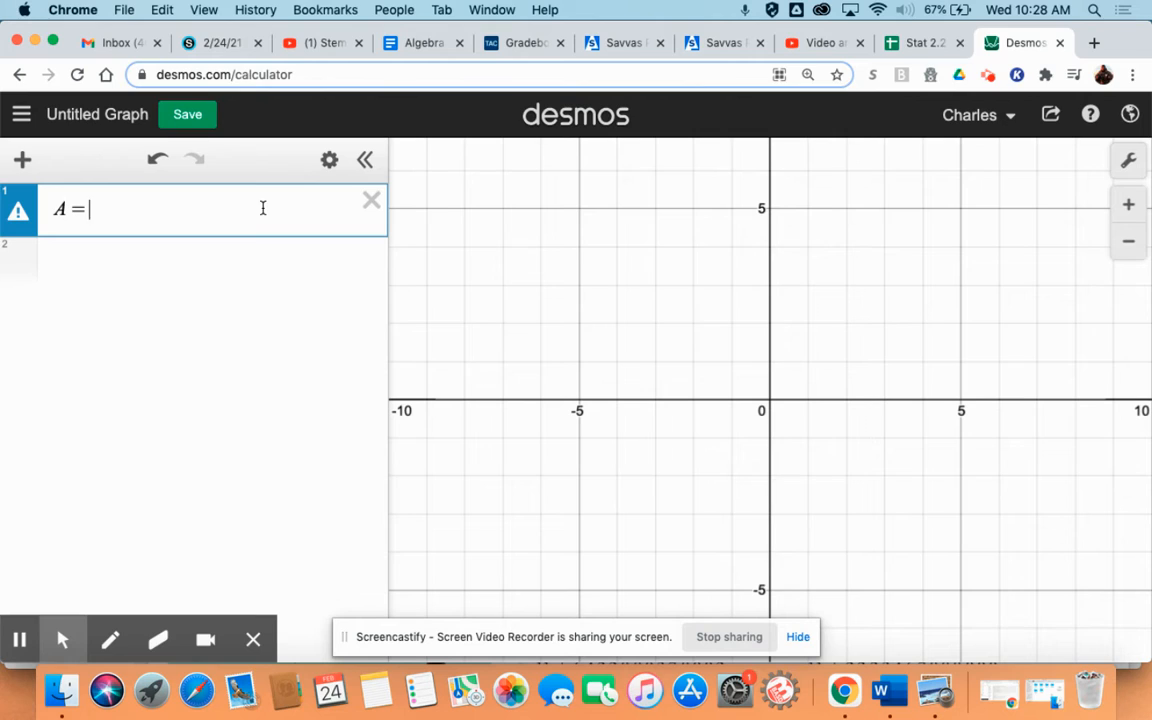
{"action": "type", "text": "="}
{"action": "key", "text": "super+v"}
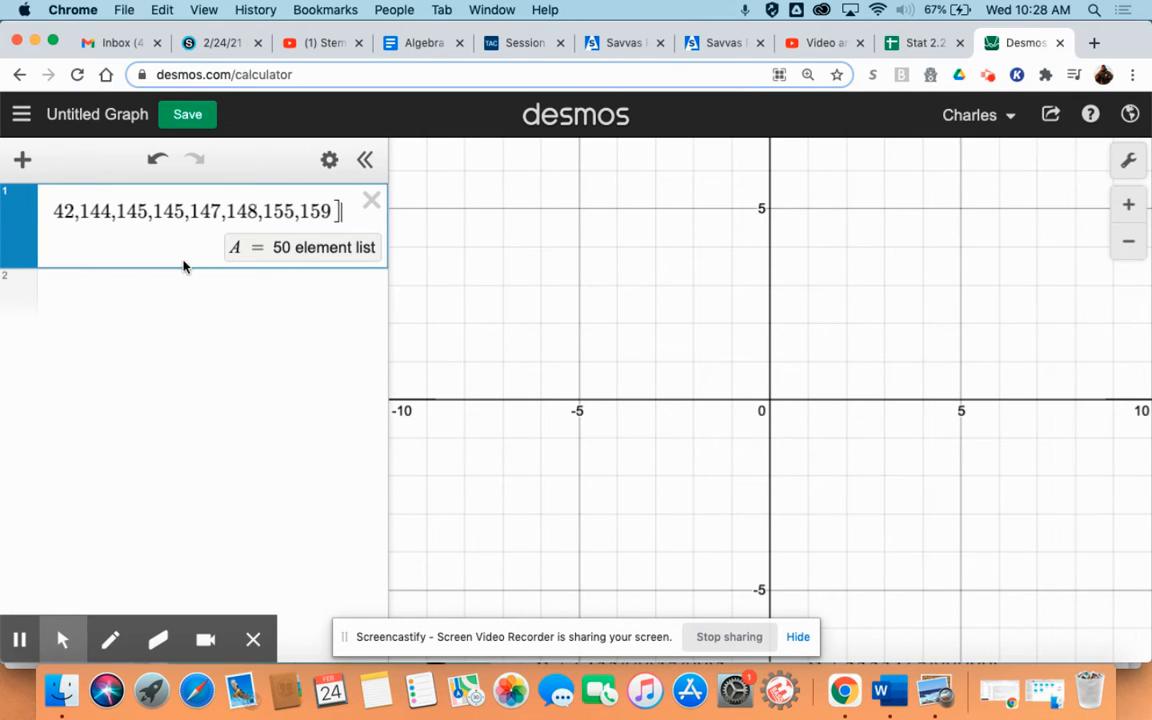
Step: Add an empty second expression, dismiss the recording toolbar, and show the on-screen math keypad
{"action": "left_click", "coordinate": [116, 296]}
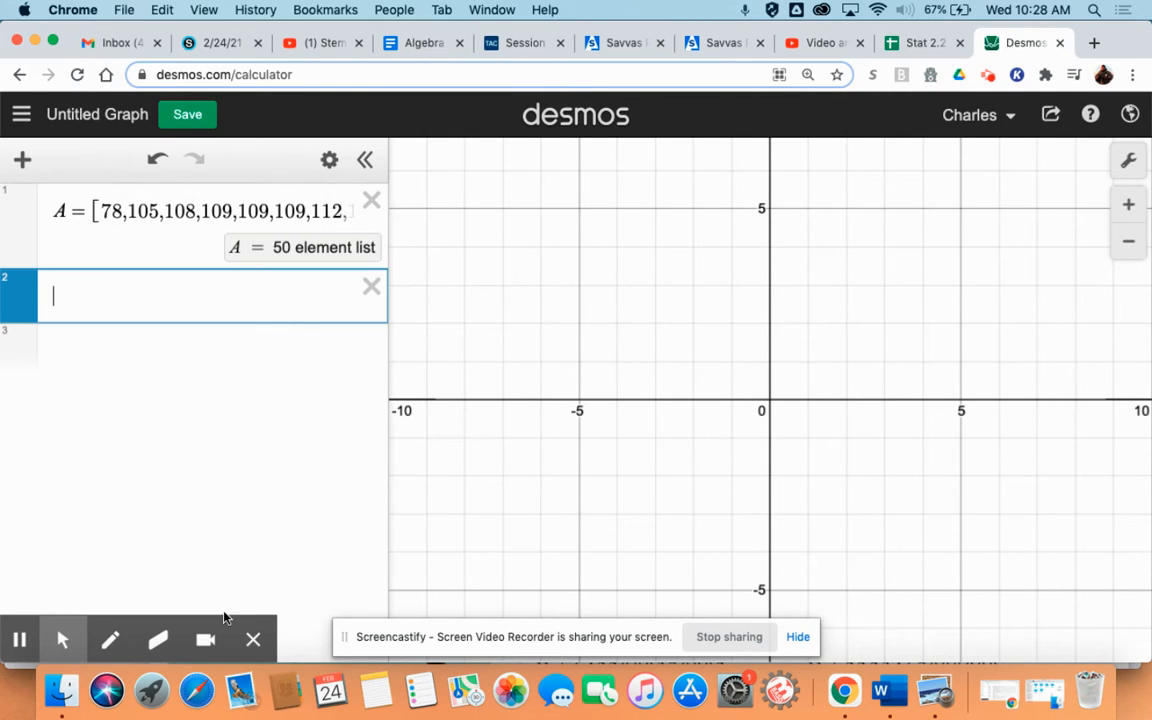
{"action": "mouse_move", "coordinate": [238, 631]}
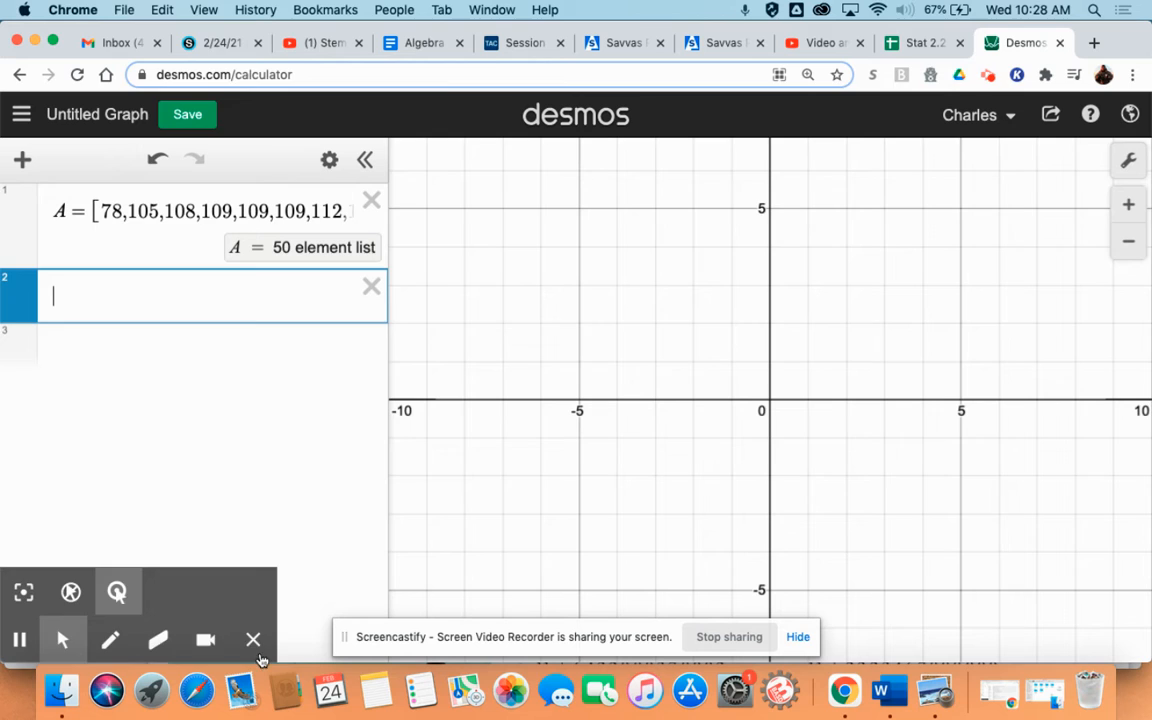
{"action": "left_click", "coordinate": [253, 639]}
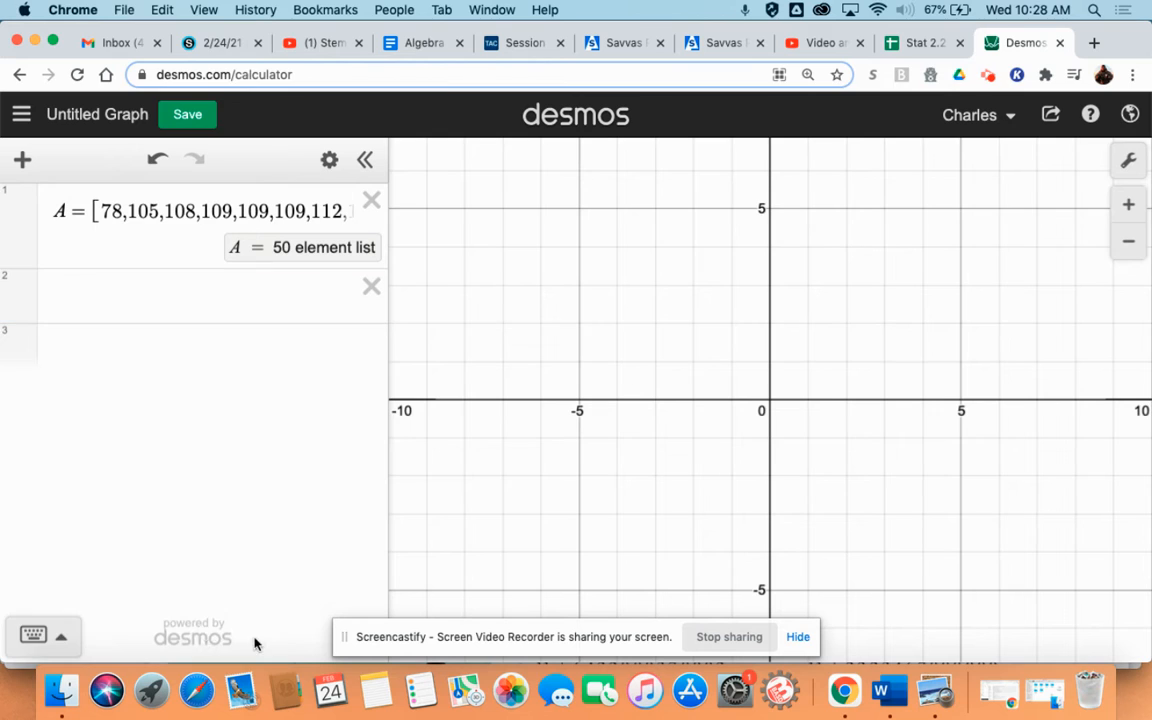
{"action": "left_click", "coordinate": [33, 635]}
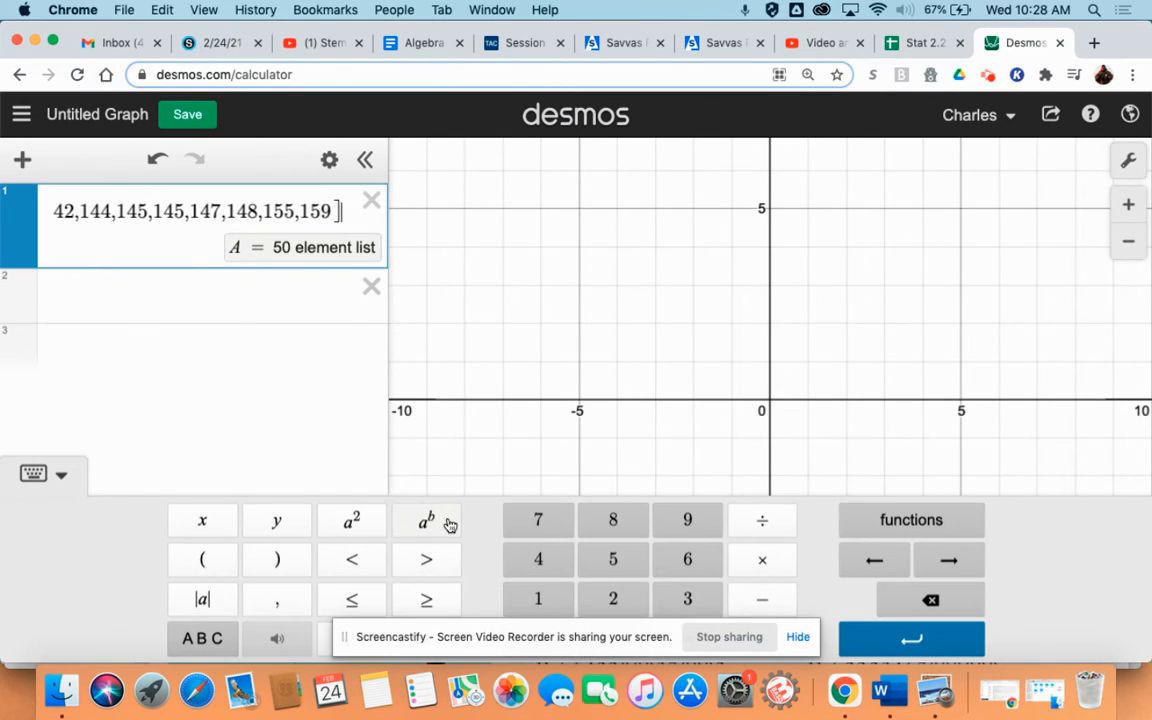
{"action": "left_click", "coordinate": [897, 520]}
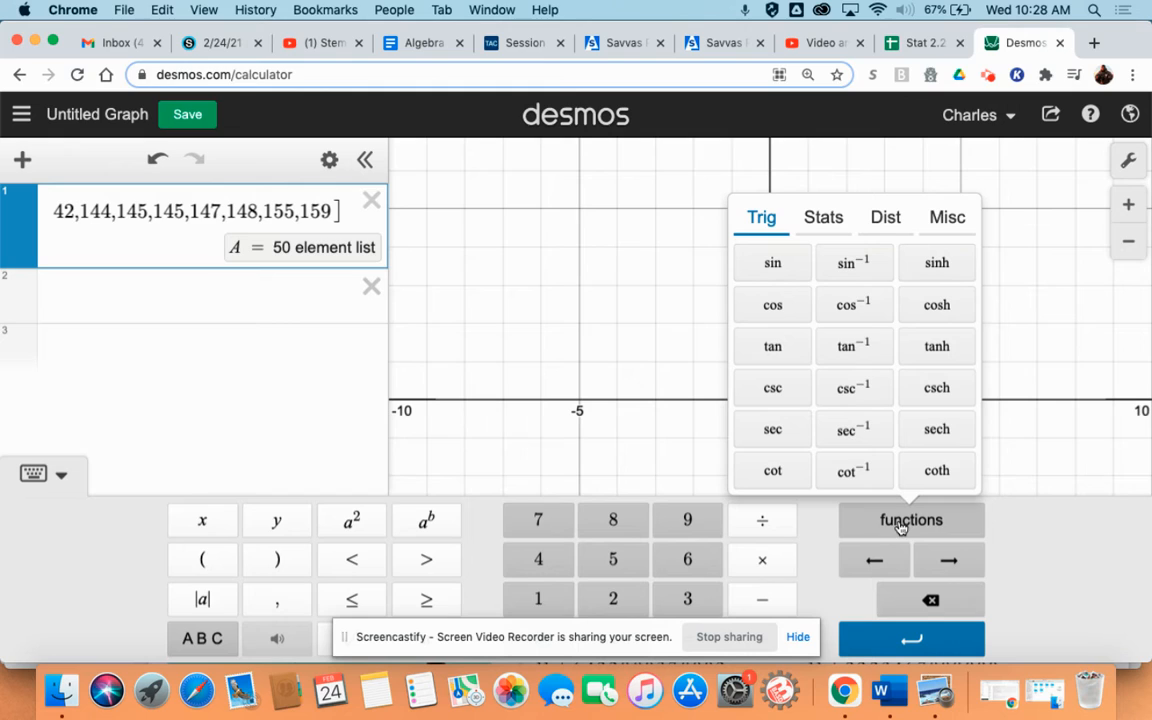
{"action": "left_click", "coordinate": [882, 230]}
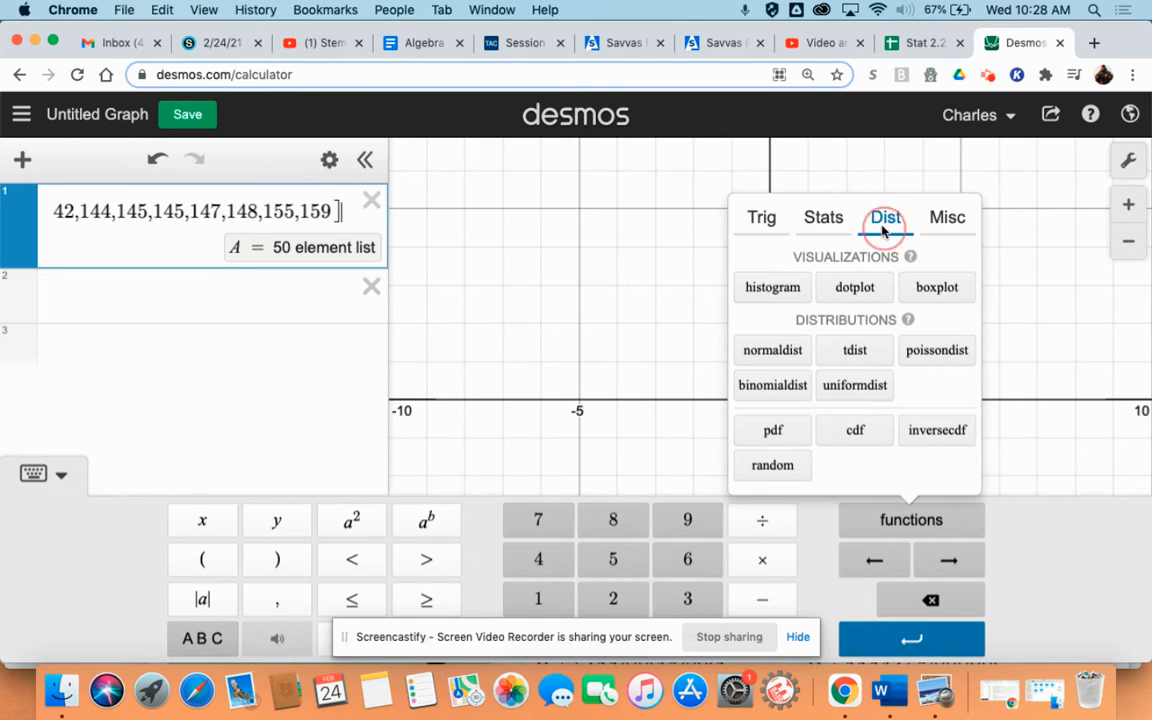
{"action": "left_click", "coordinate": [860, 288]}
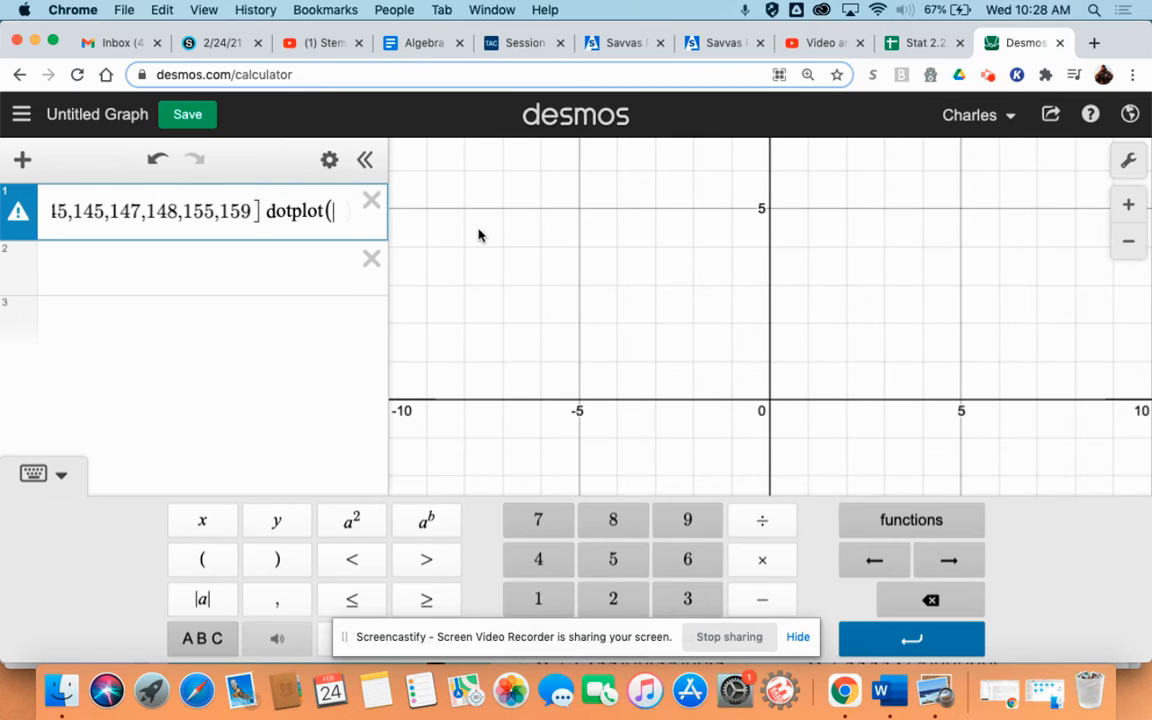
{"action": "key", "text": "BackSpace"}
{"action": "key", "text": "BackSpace"}
{"action": "key", "text": "BackSpace"}
{"action": "key", "text": "BackSpace"}
{"action": "key", "text": "BackSpace"}
{"action": "key", "text": "BackSpace"}
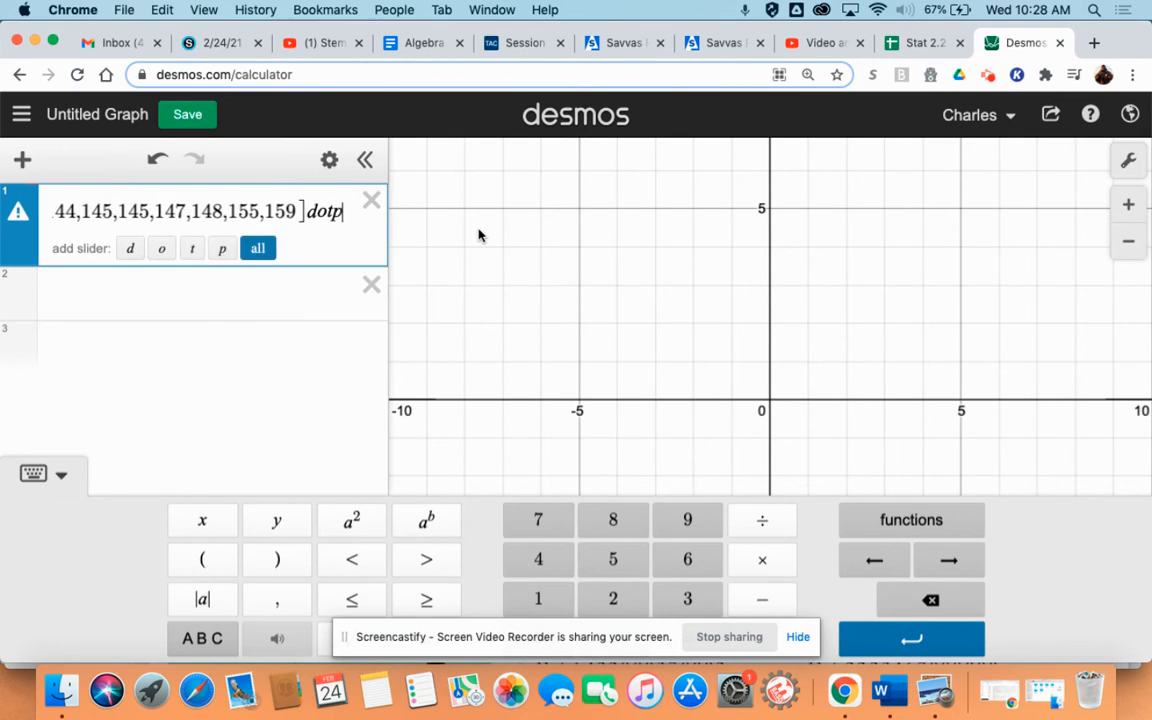
{"action": "key", "text": "BackSpace"}
{"action": "key", "text": "BackSpace"}
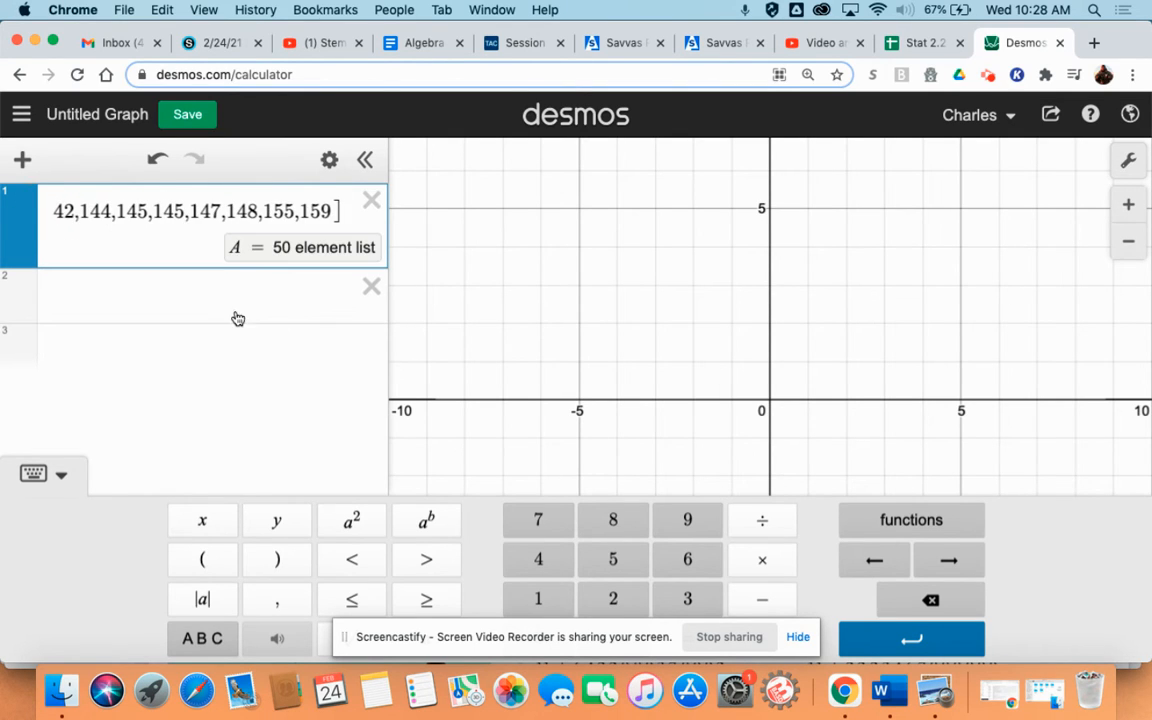
Step: Enter dotplot(A) in the second expression and zoom the graph to fit the plotted data
{"action": "left_click", "coordinate": [234, 316]}
{"action": "left_click", "coordinate": [911, 521]}
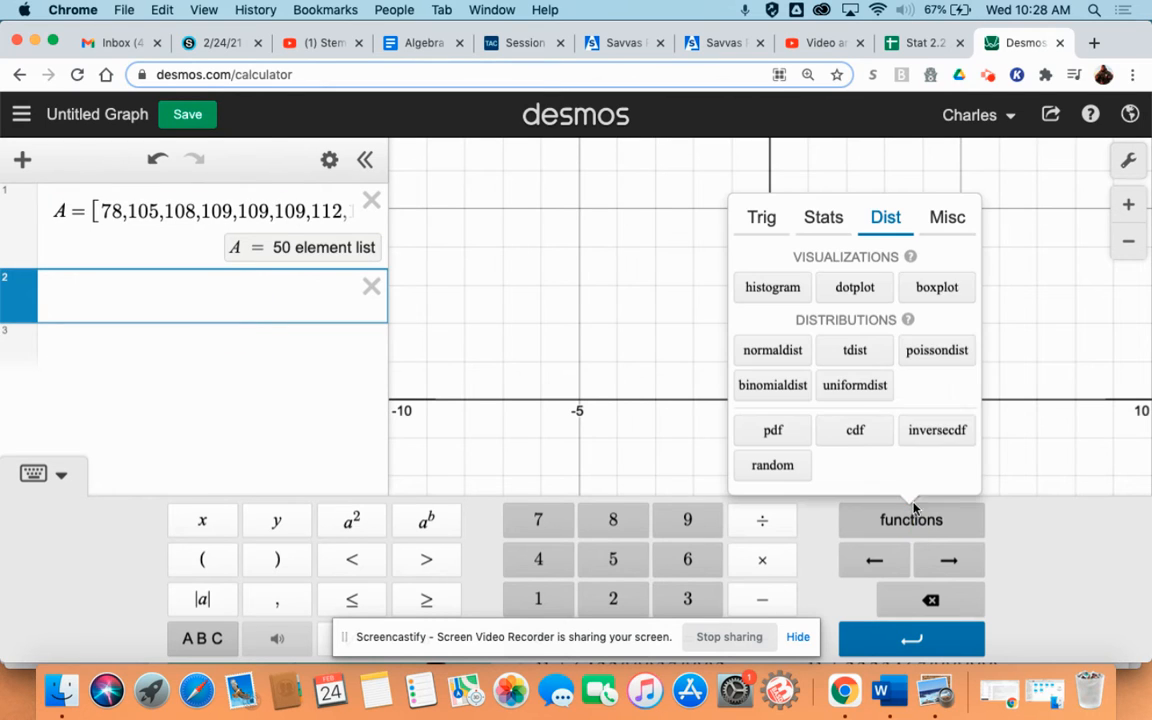
{"action": "left_click", "coordinate": [858, 288]}
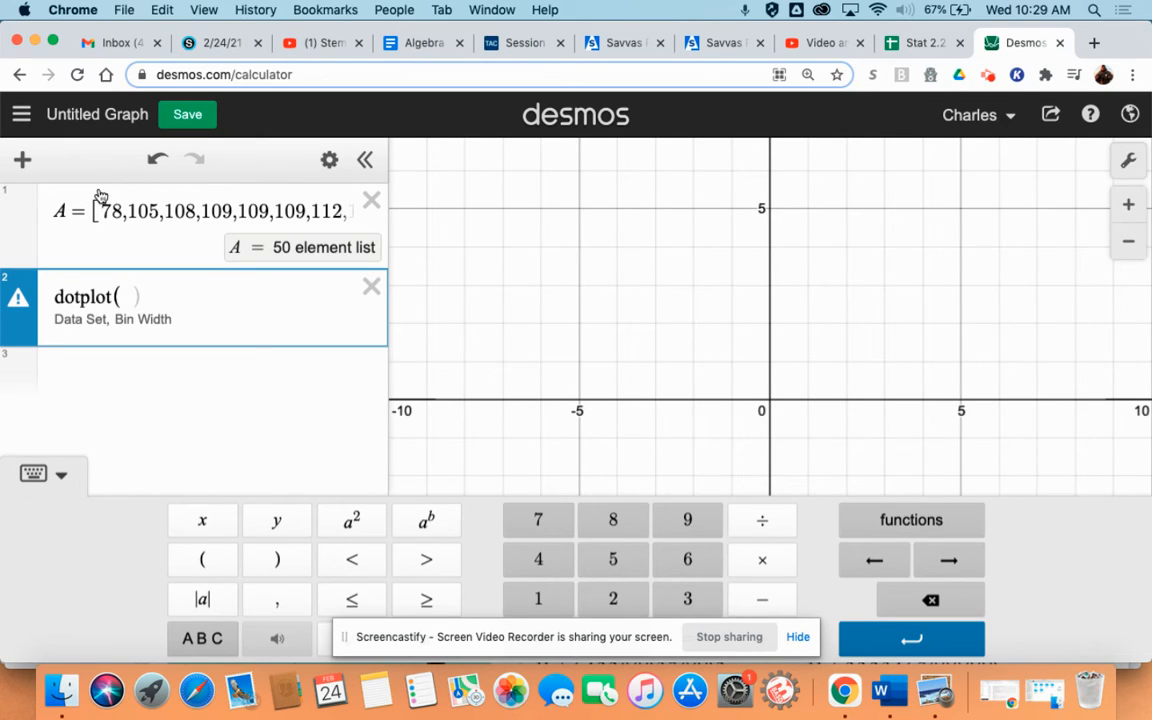
{"action": "type", "text": "A"}
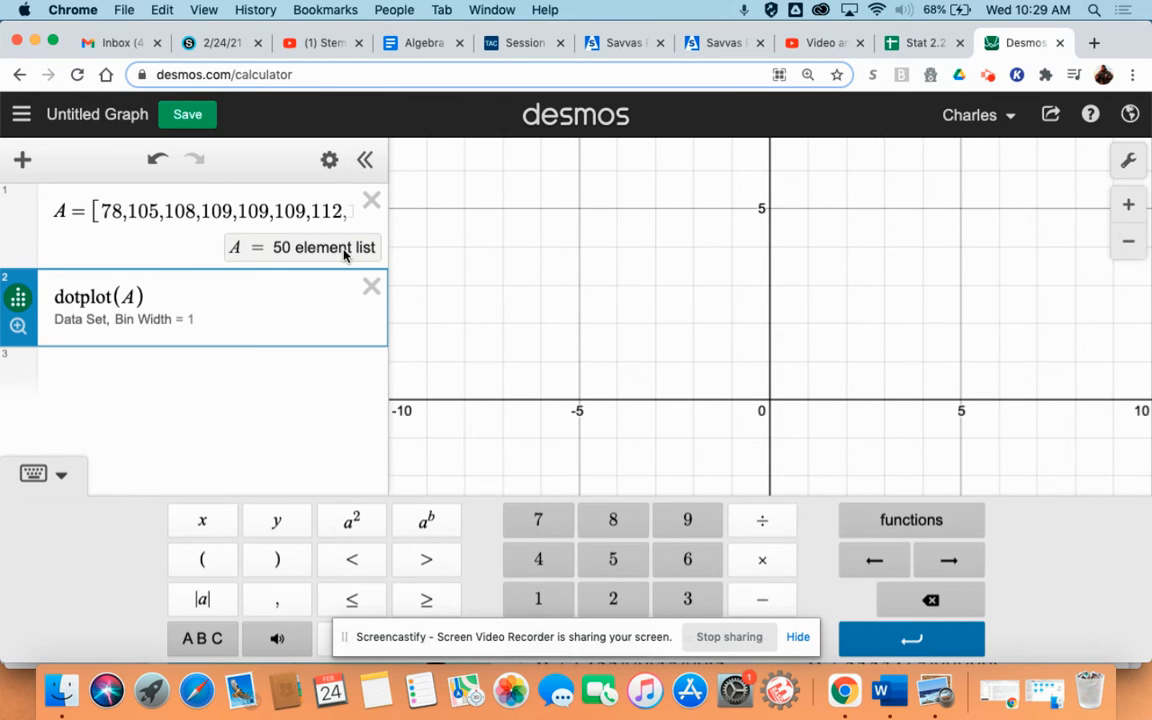
{"action": "left_click", "coordinate": [18, 326]}
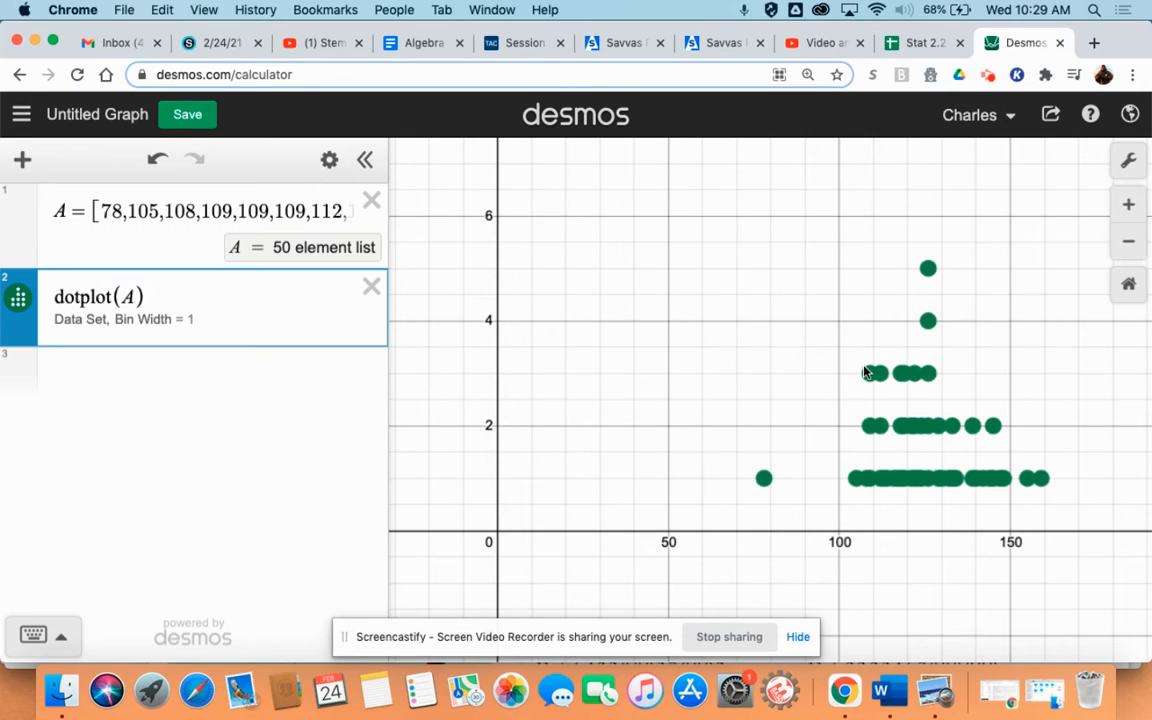
Step: Set the graph's x-axis range from 70 to 170 in the graph settings
{"action": "left_click", "coordinate": [1129, 170]}
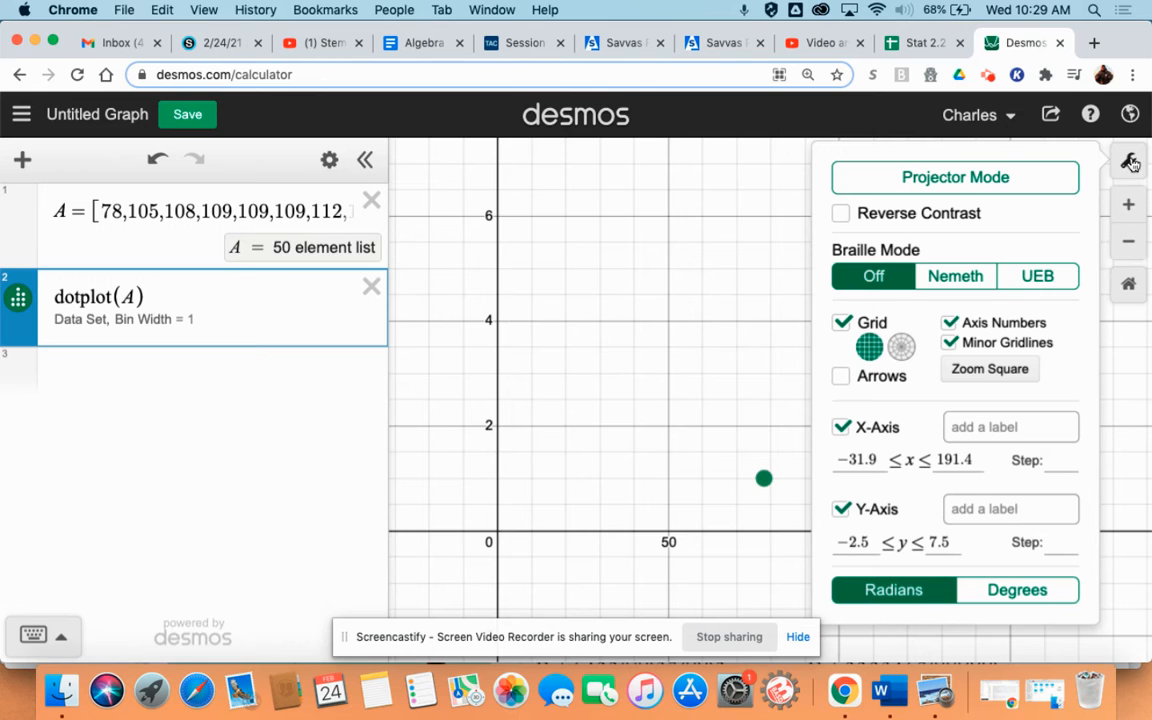
{"action": "left_click_drag", "start_coordinate": [876, 458], "coordinate": [840, 458]}
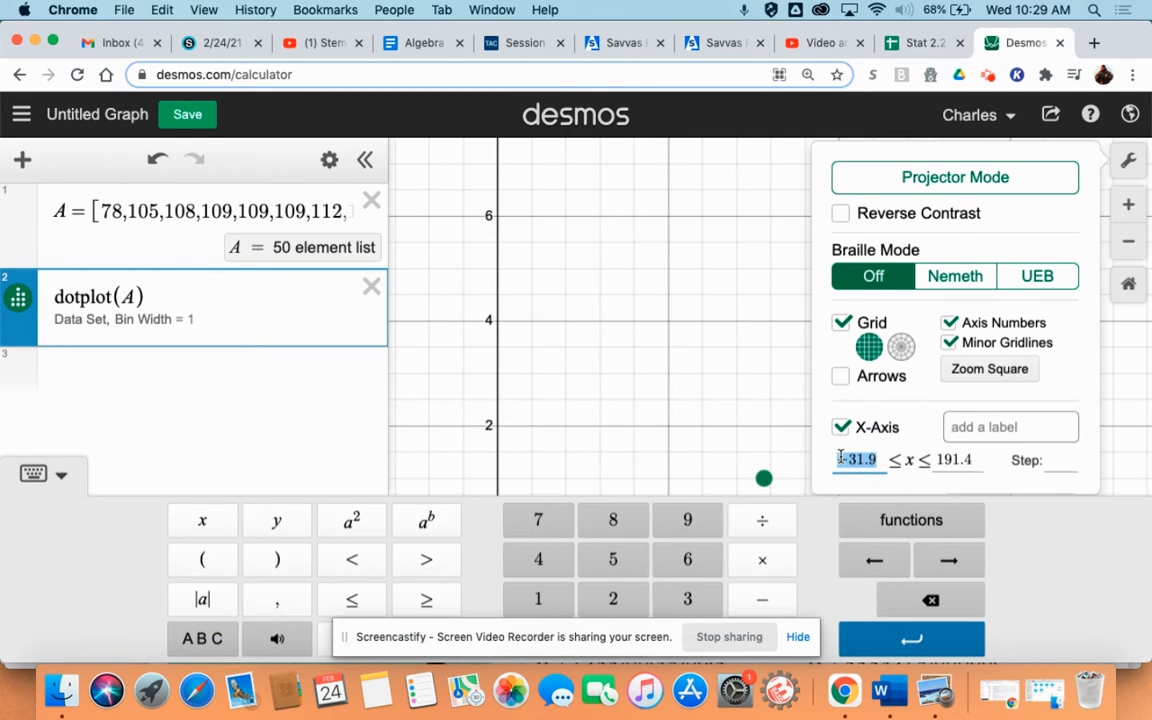
{"action": "type", "text": "70"}
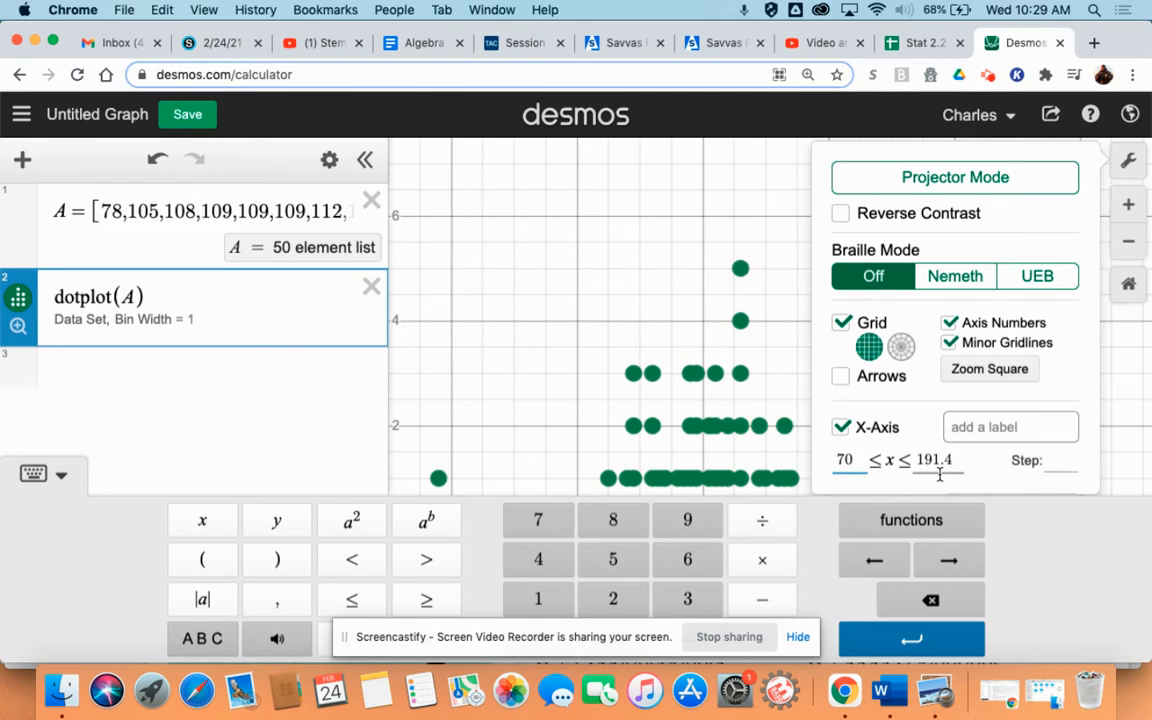
{"action": "left_click_drag", "start_coordinate": [955, 458], "coordinate": [918, 458]}
{"action": "type", "text": "170"}
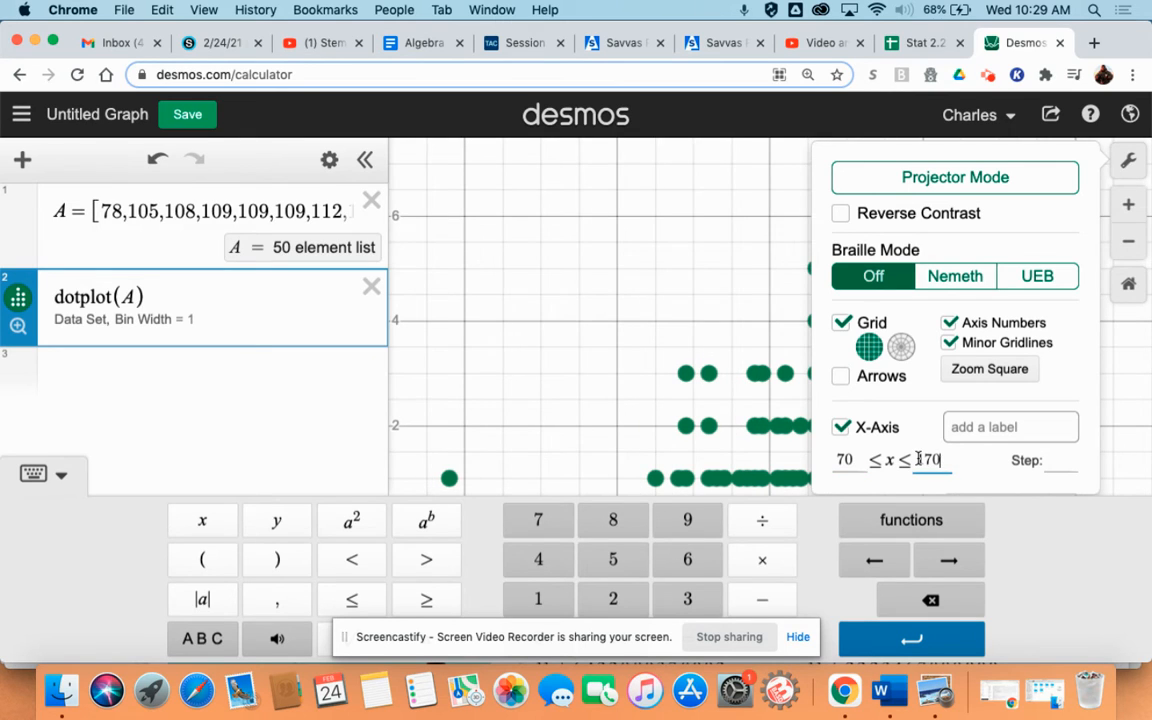
{"action": "left_click", "coordinate": [1128, 160]}
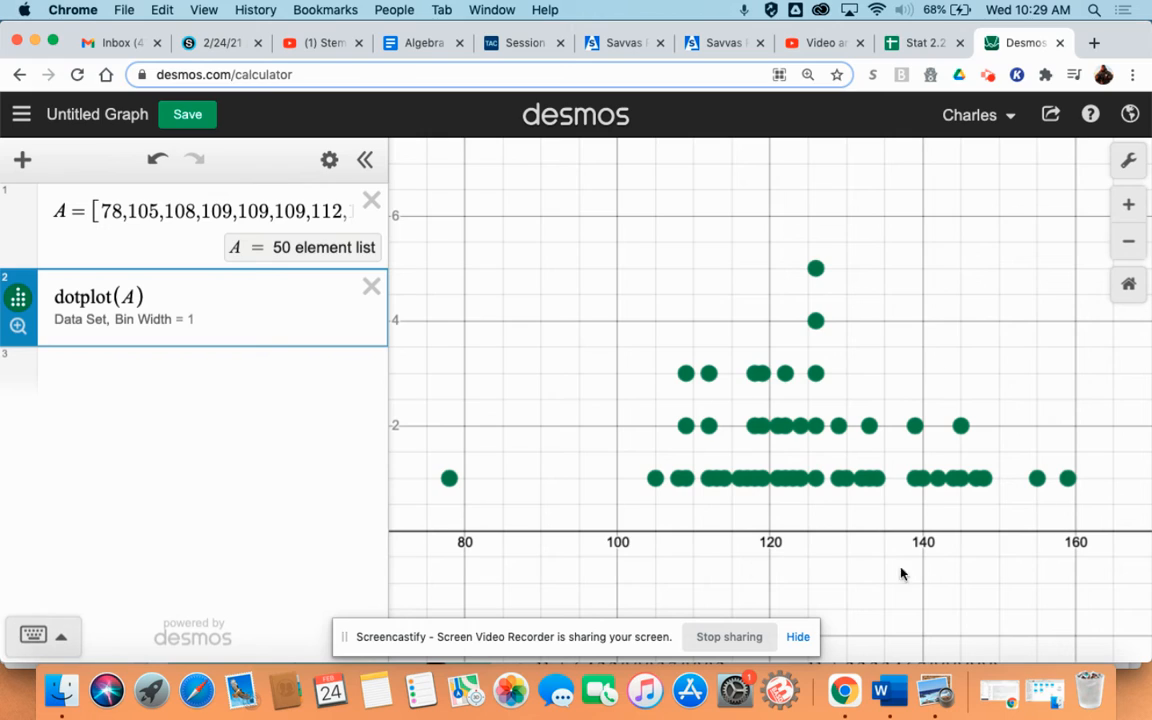
Step: Show the coordinates of the upper two dots stacked at 109 in the dot plot
{"action": "left_click", "coordinate": [689, 376]}
{"action": "left_click", "coordinate": [689, 430]}
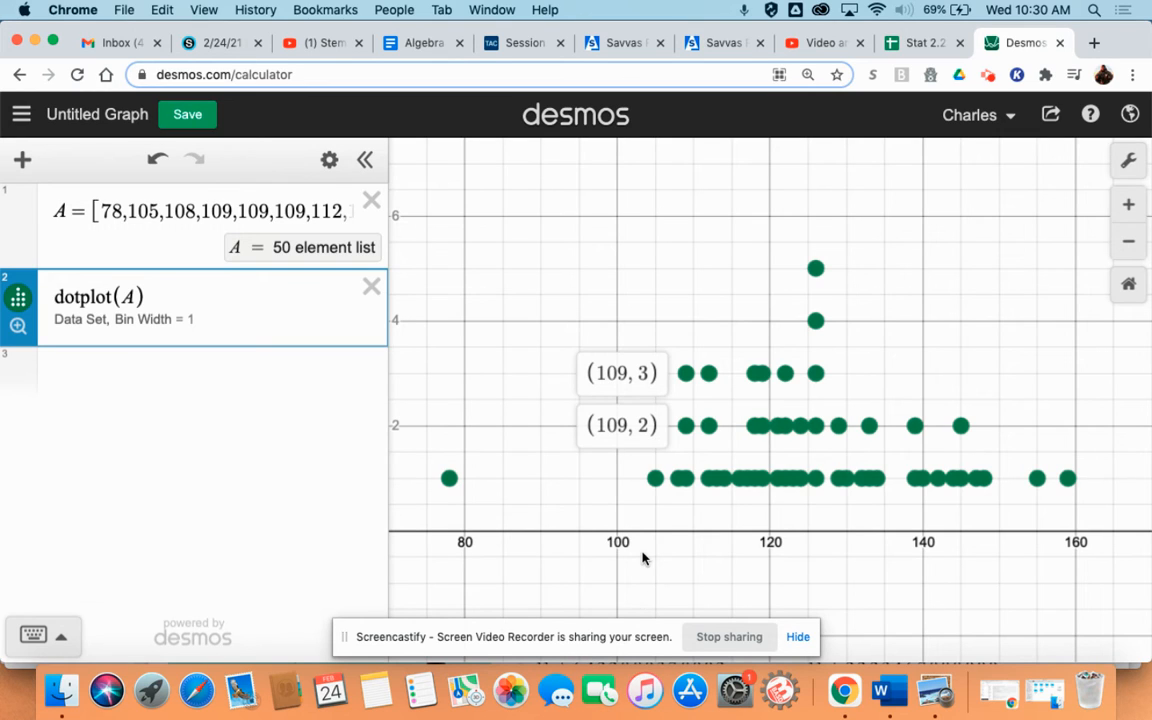
Step: Add a note reading "Number of text Messages in a college dorm" and move it above list A
{"action": "left_click", "coordinate": [22, 159]}
{"action": "left_click", "coordinate": [74, 256]}
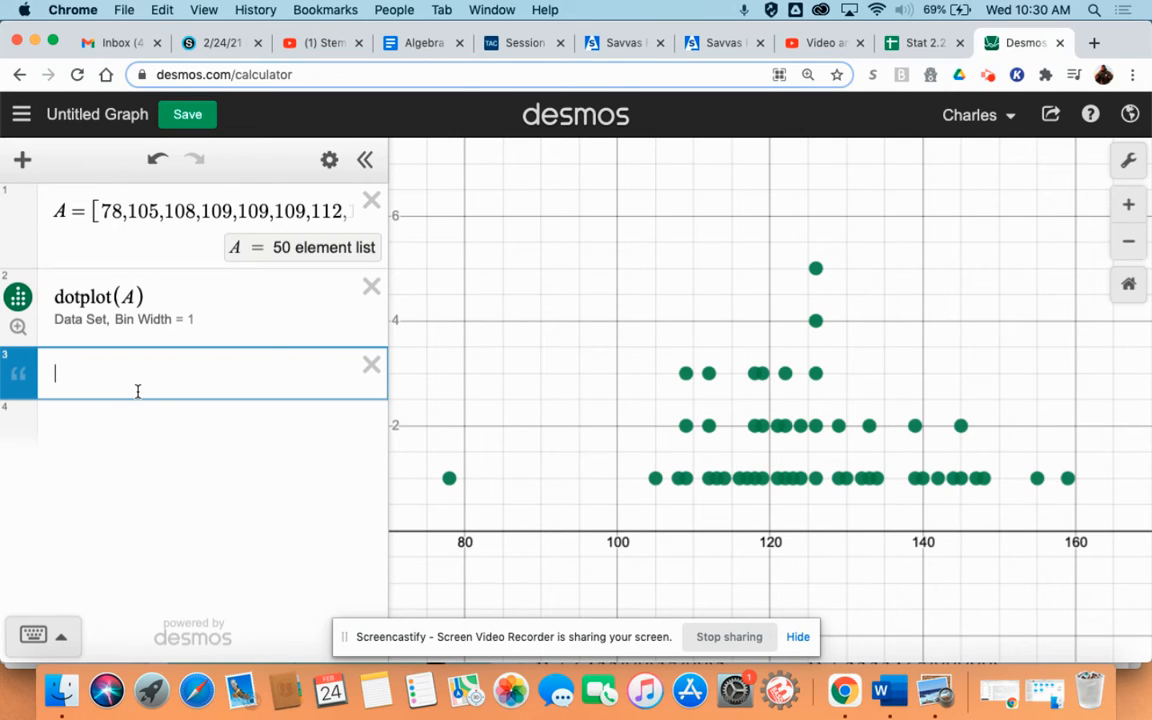
{"action": "type", "text": "Number of text Messag"}
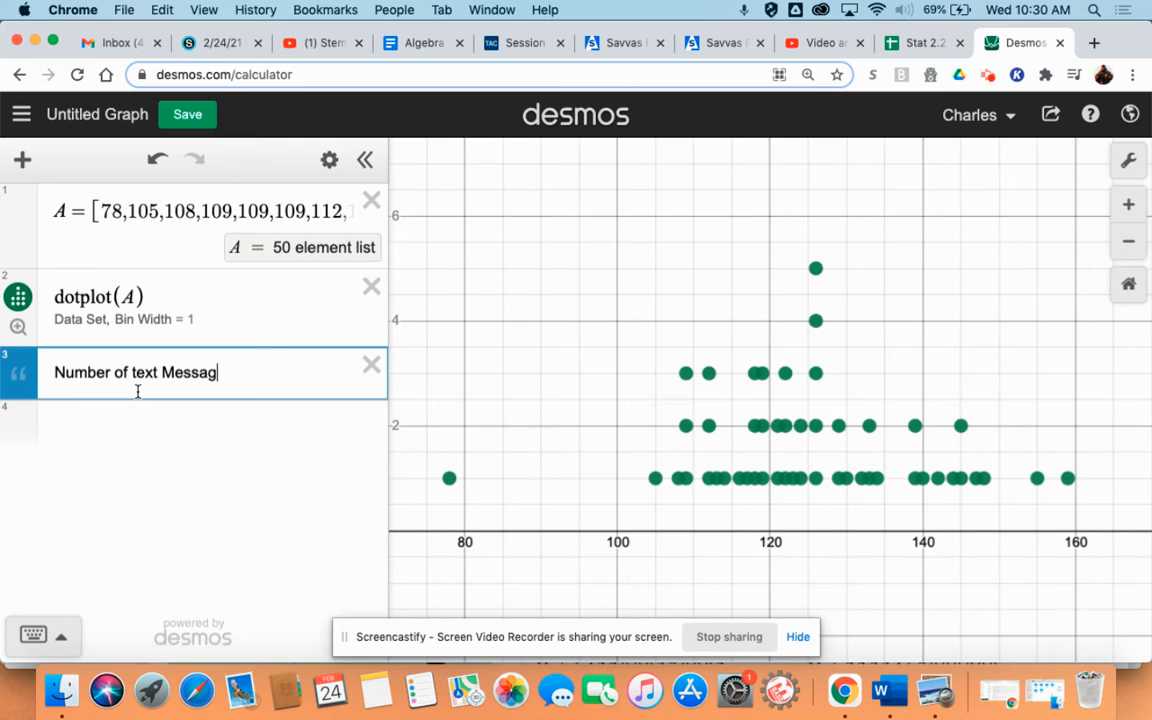
{"action": "type", "text": "es in a college dorm"}
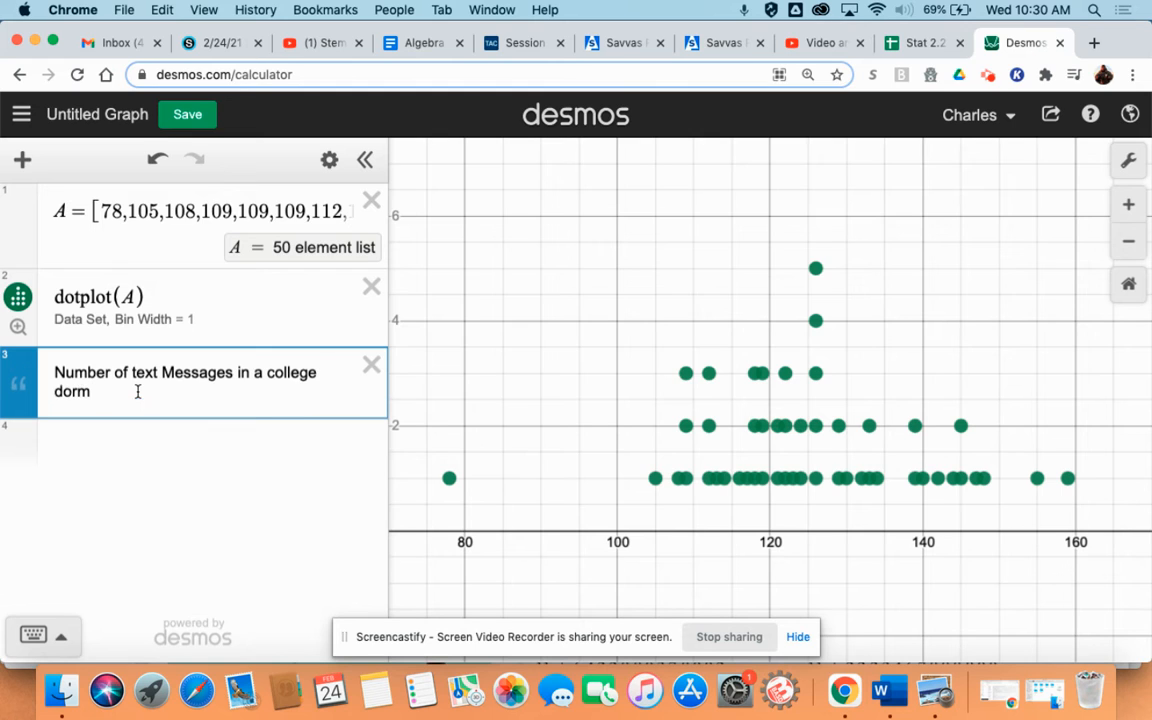
{"action": "left_click", "coordinate": [187, 448]}
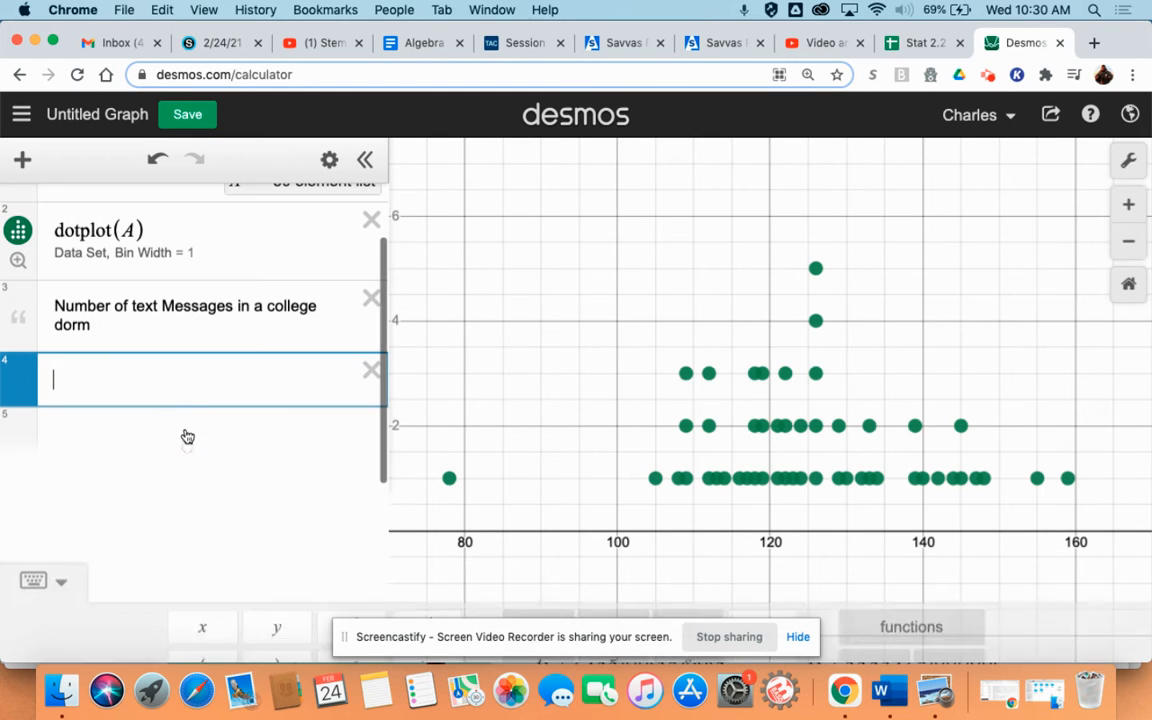
{"action": "left_click_drag", "start_coordinate": [20, 352], "coordinate": [37, 197]}
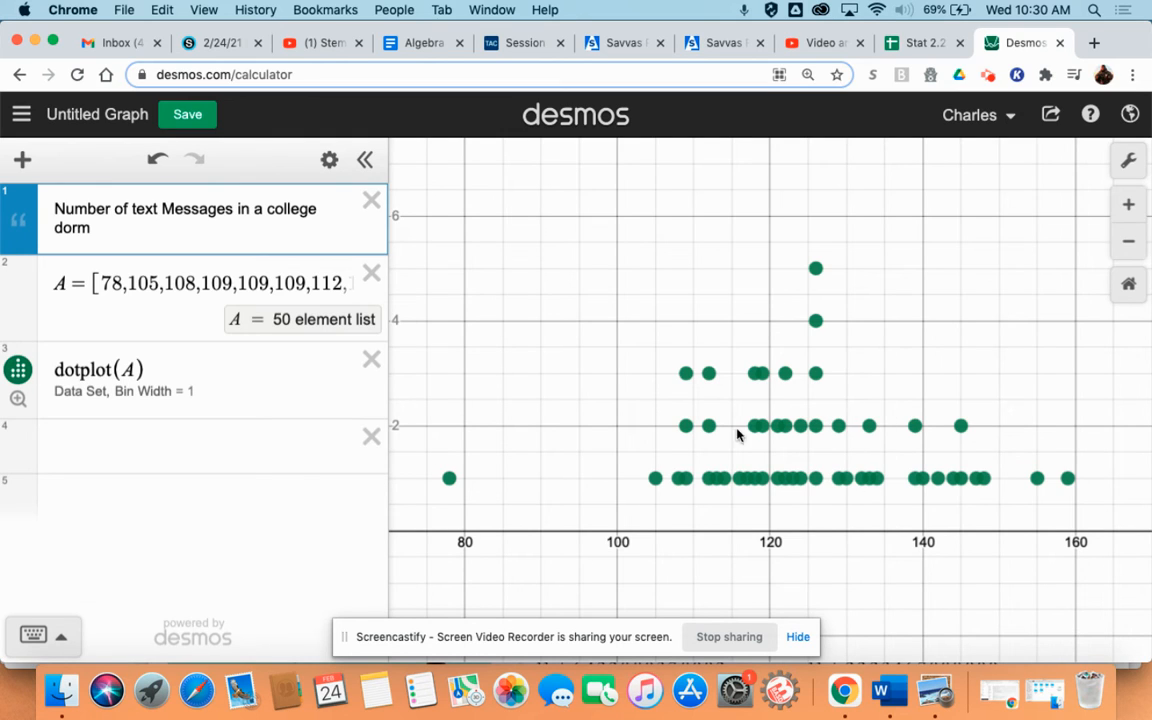
Step: Recolor the dot plot's points blue and keep the filled-dot style after trying the open-circle and cross styles
{"action": "left_click", "coordinate": [18, 371]}
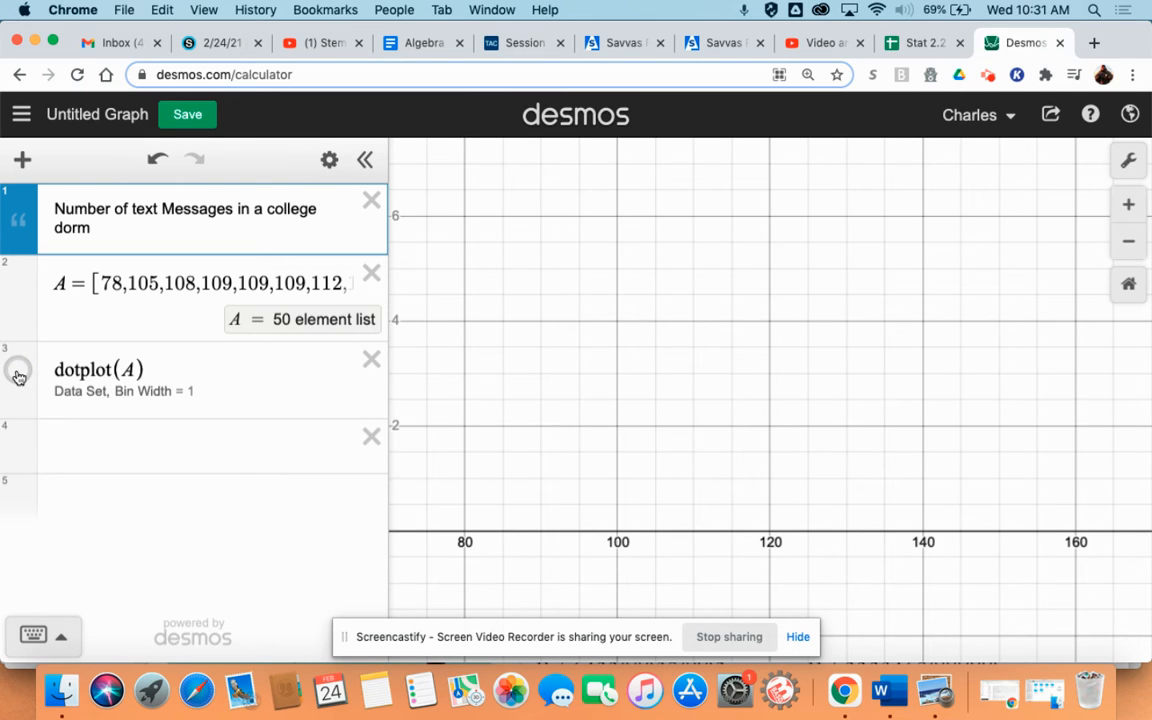
{"action": "left_click", "coordinate": [18, 372]}
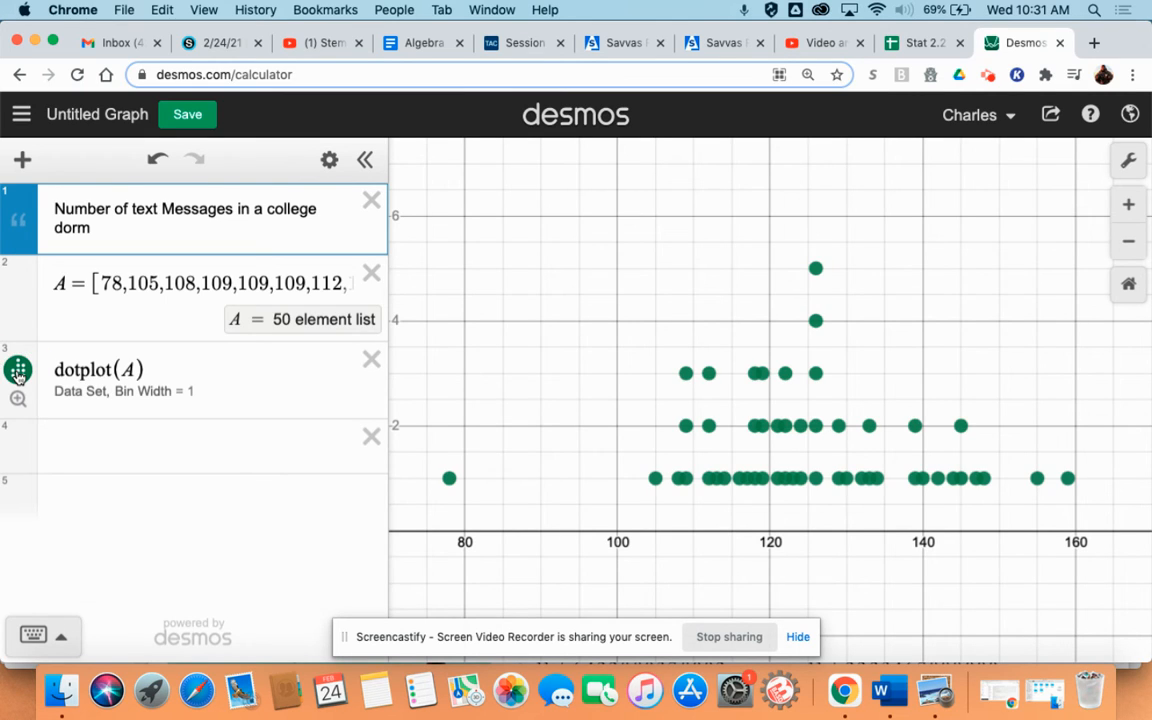
{"action": "left_click", "coordinate": [18, 375]}
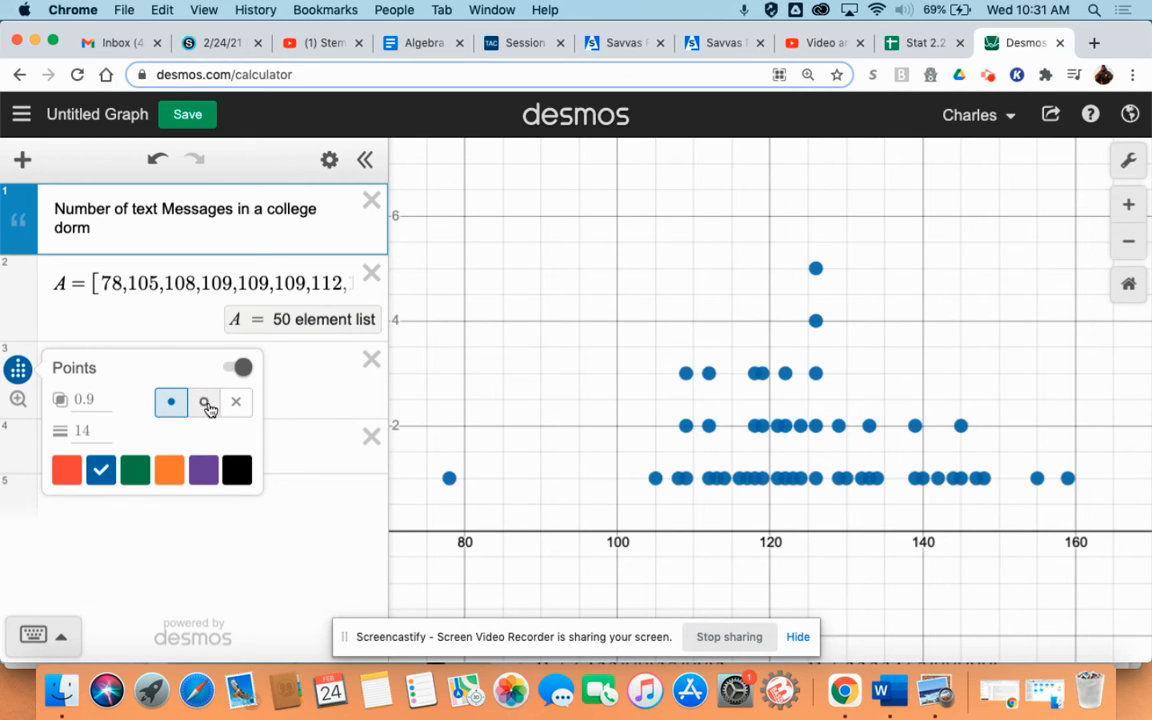
{"action": "left_click", "coordinate": [205, 402]}
{"action": "left_click", "coordinate": [236, 401]}
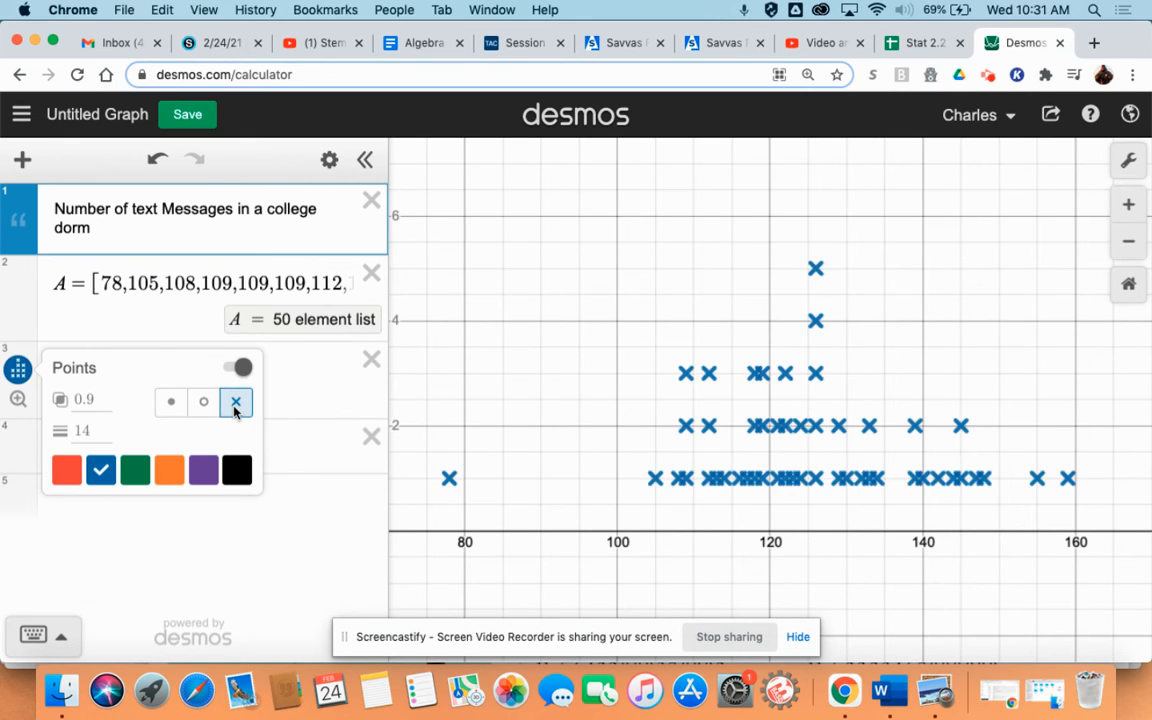
{"action": "left_click", "coordinate": [172, 402]}
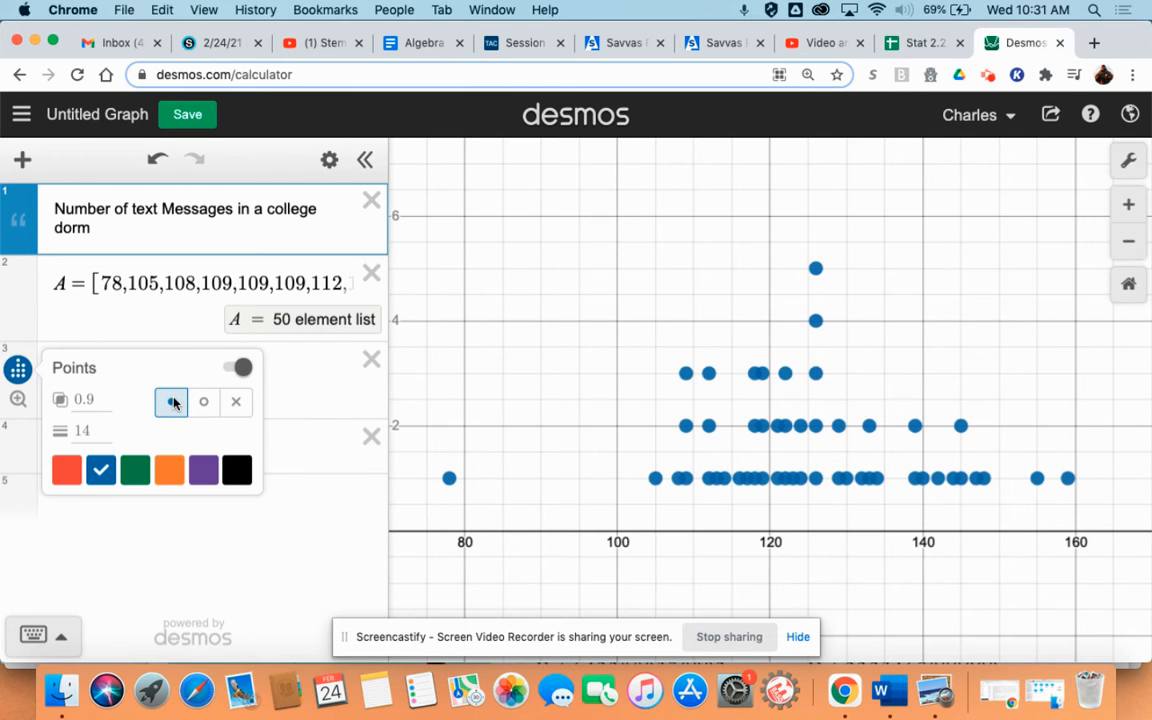
Step: Hide the dot plot and reset the graph to its default view
{"action": "left_click", "coordinate": [231, 368]}
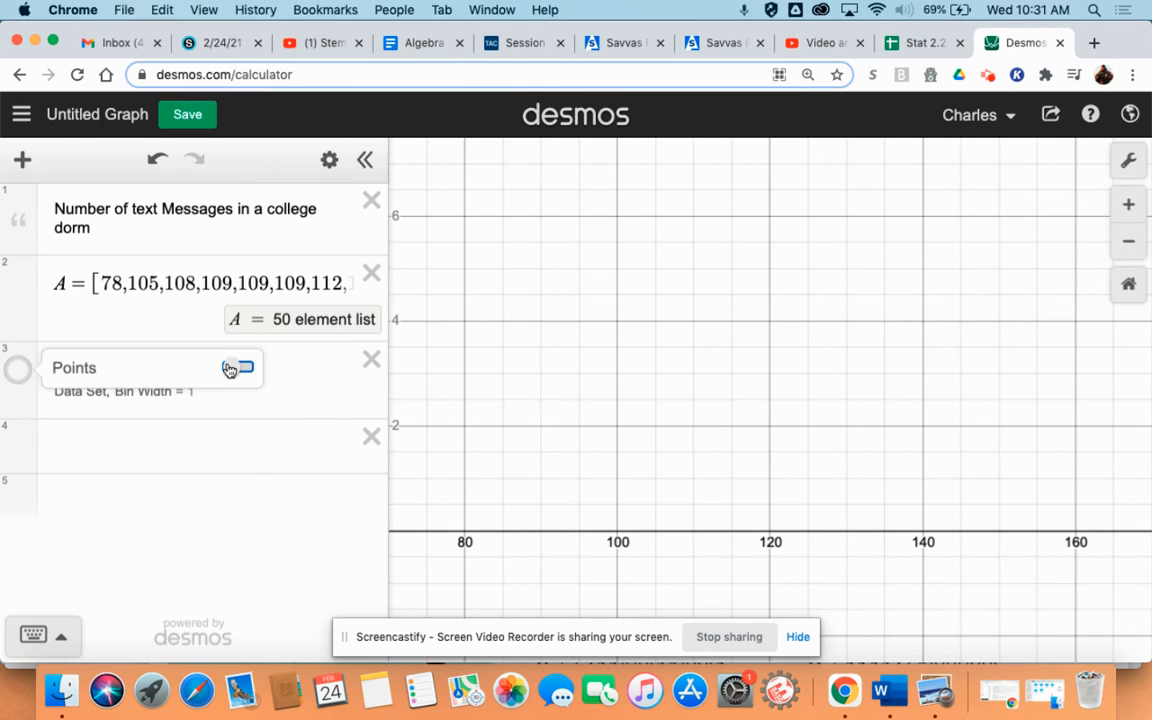
{"action": "left_click", "coordinate": [231, 368]}
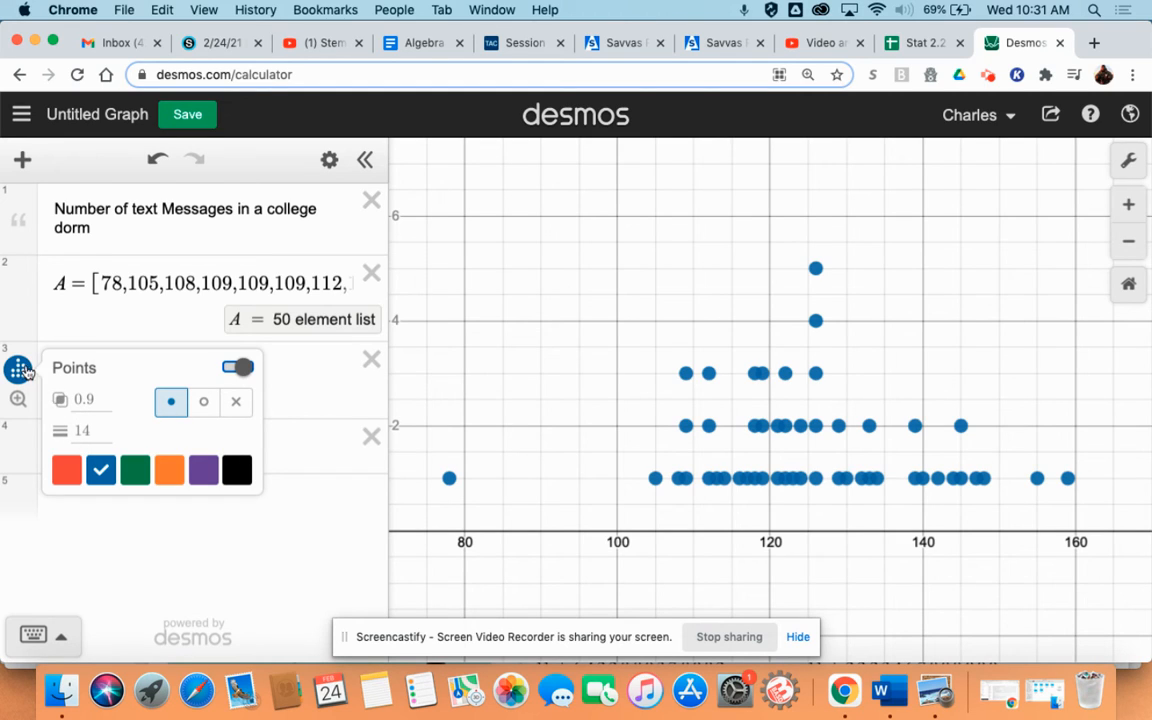
{"action": "left_click", "coordinate": [19, 377]}
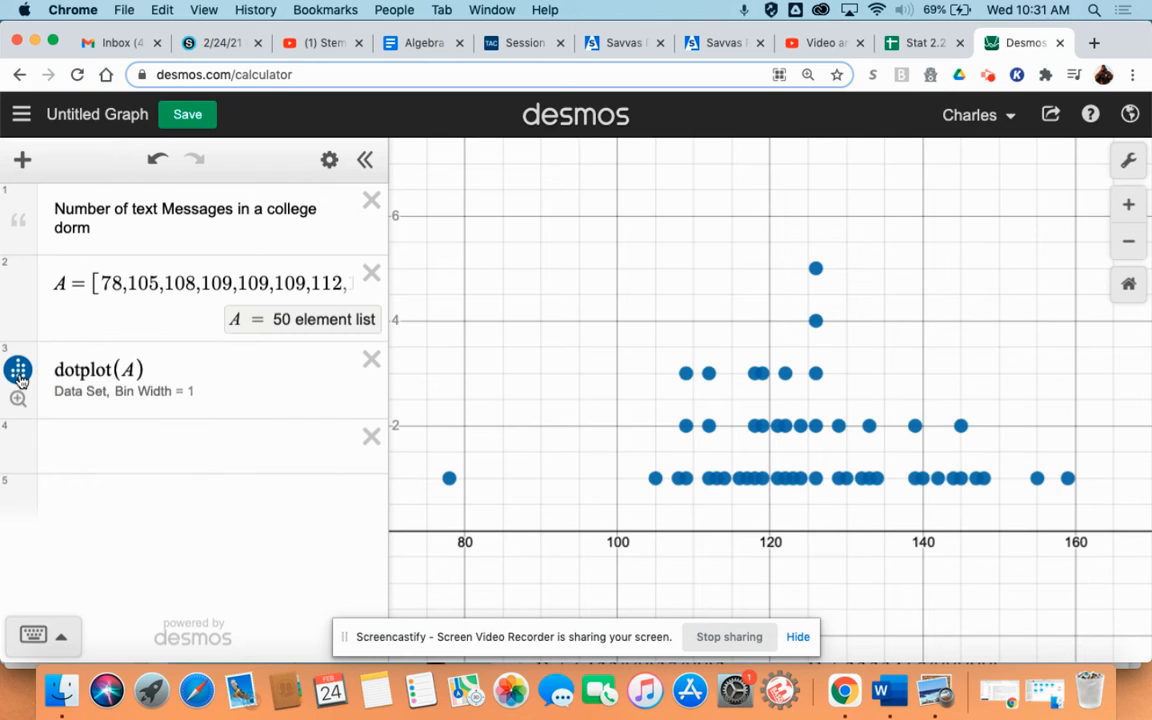
{"action": "left_click", "coordinate": [19, 377]}
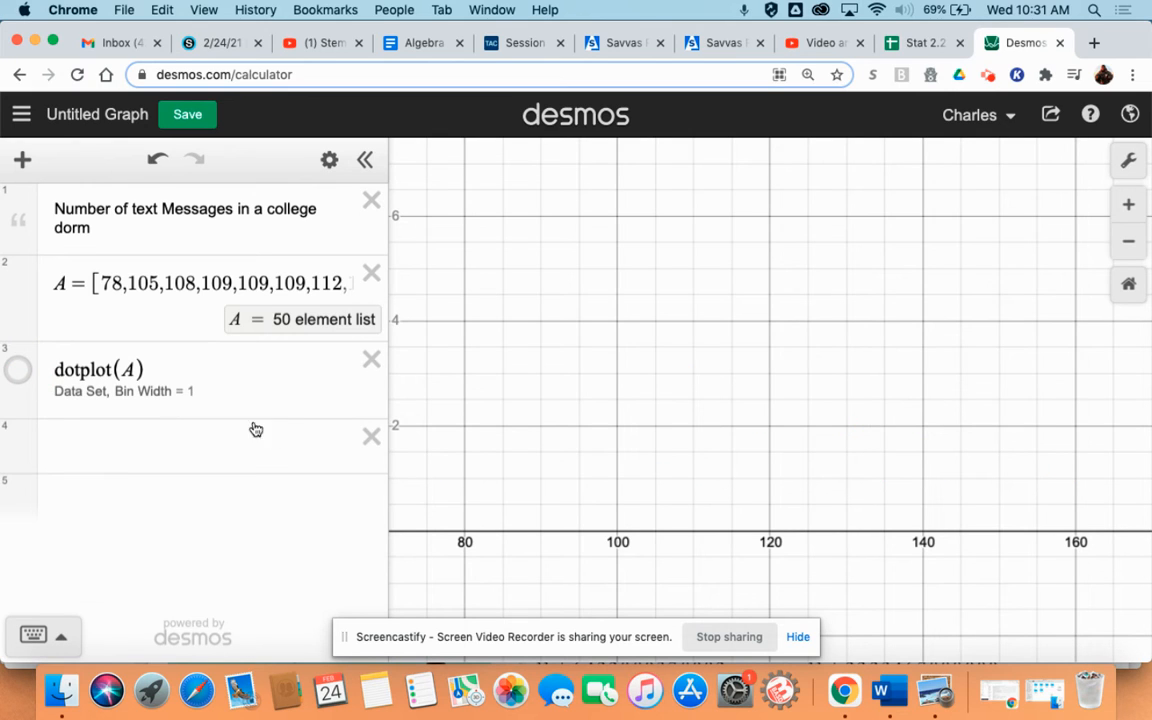
{"action": "left_click", "coordinate": [1129, 286]}
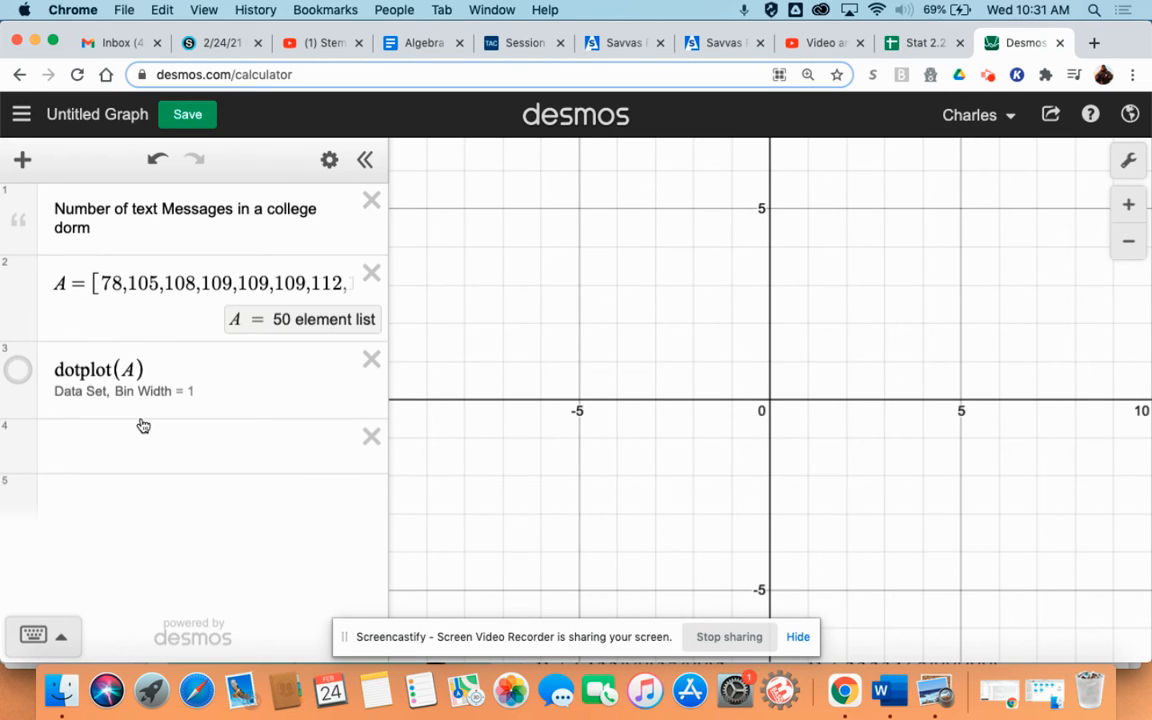
Step: Switch to Google Sheets and copy the years of employment and salary data in A2:B11 of the "scater plot" sheet
{"action": "left_click", "coordinate": [925, 43]}
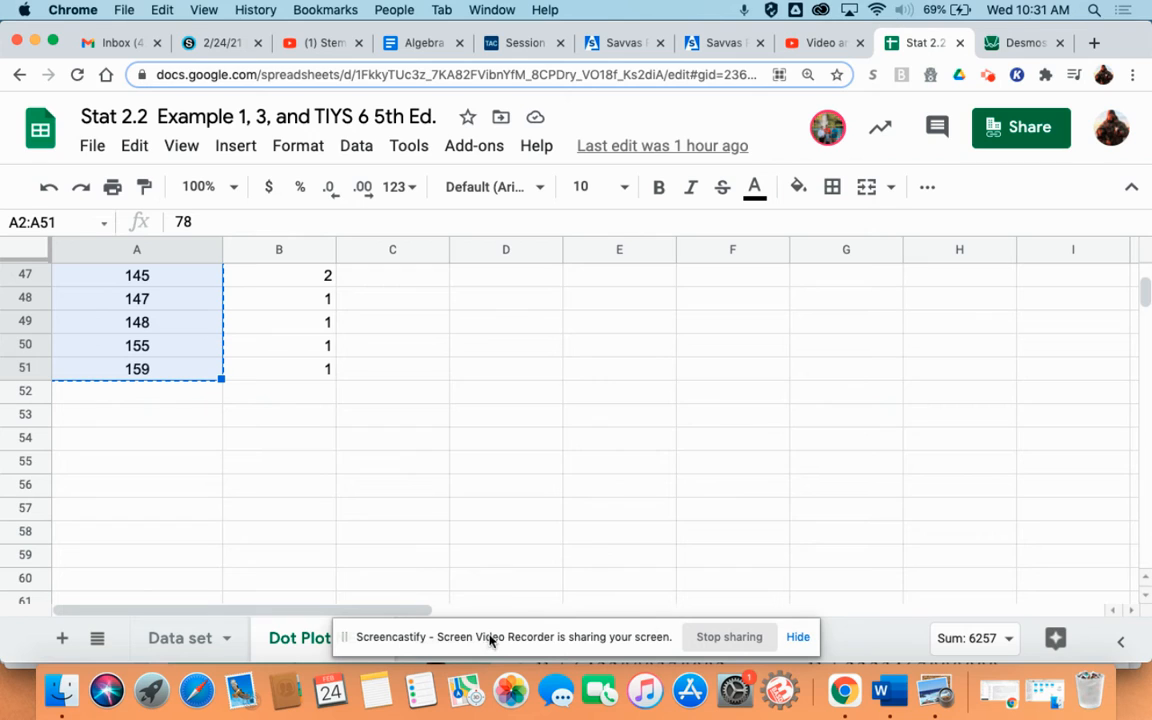
{"action": "left_click", "coordinate": [798, 637]}
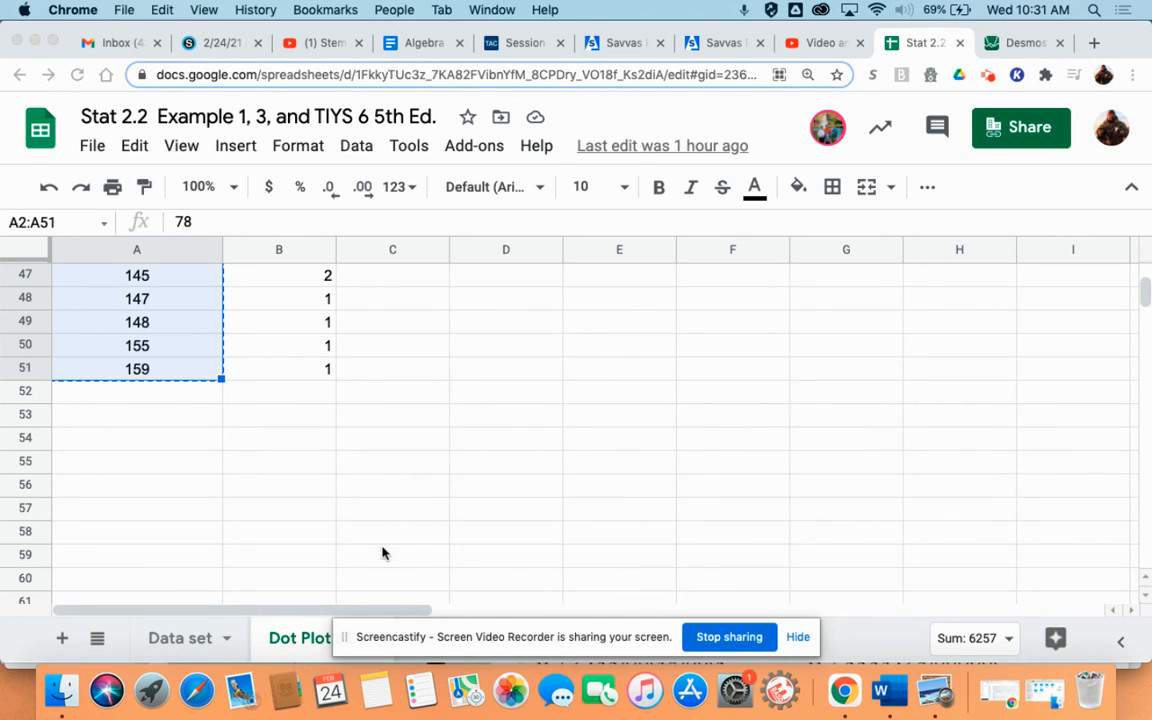
{"action": "left_click_drag", "start_coordinate": [353, 628], "coordinate": [101, 565]}
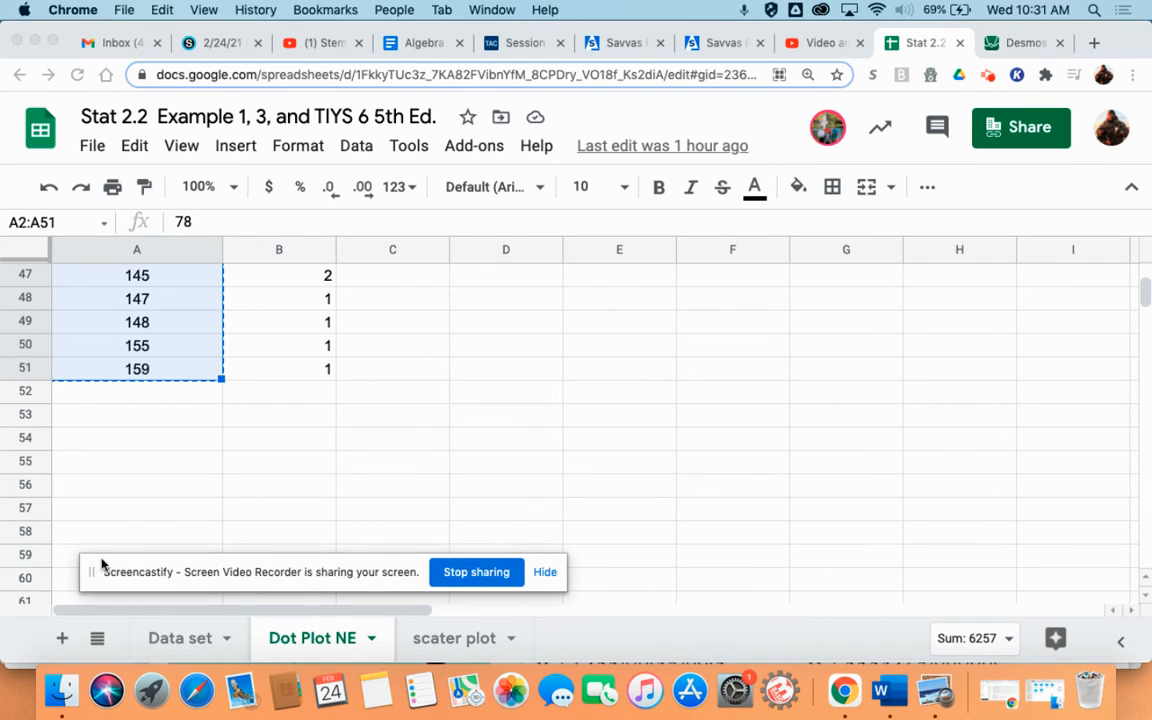
{"action": "left_click", "coordinate": [475, 643]}
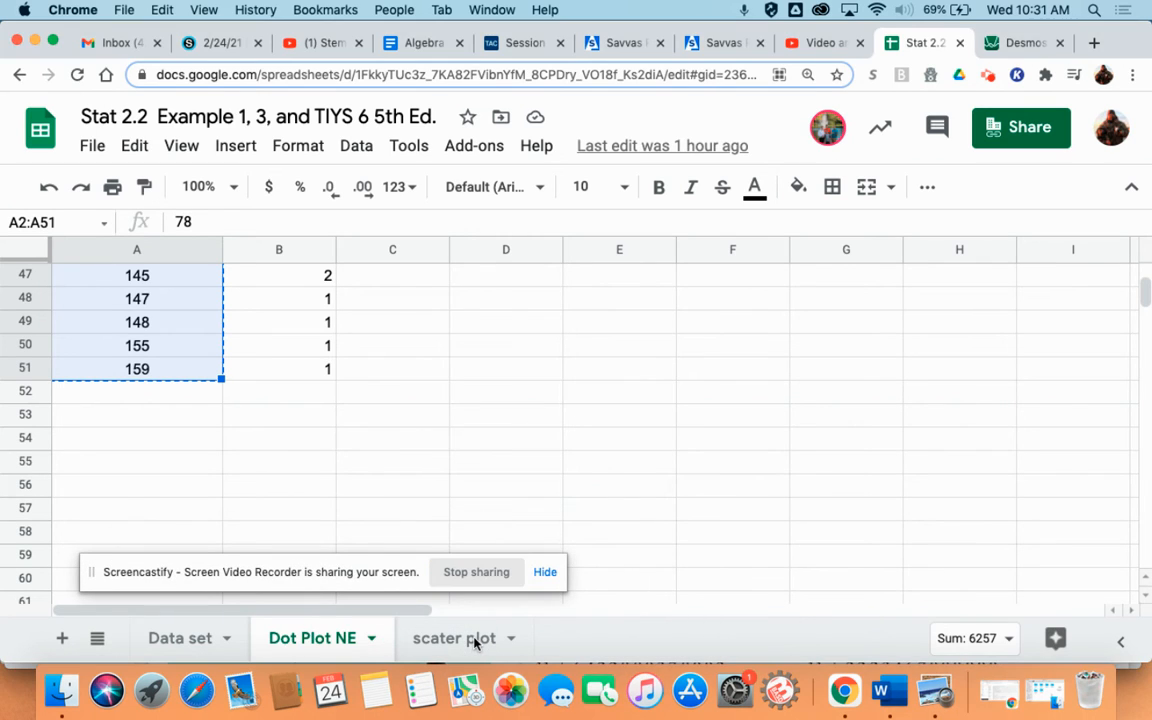
{"action": "left_click", "coordinate": [475, 643]}
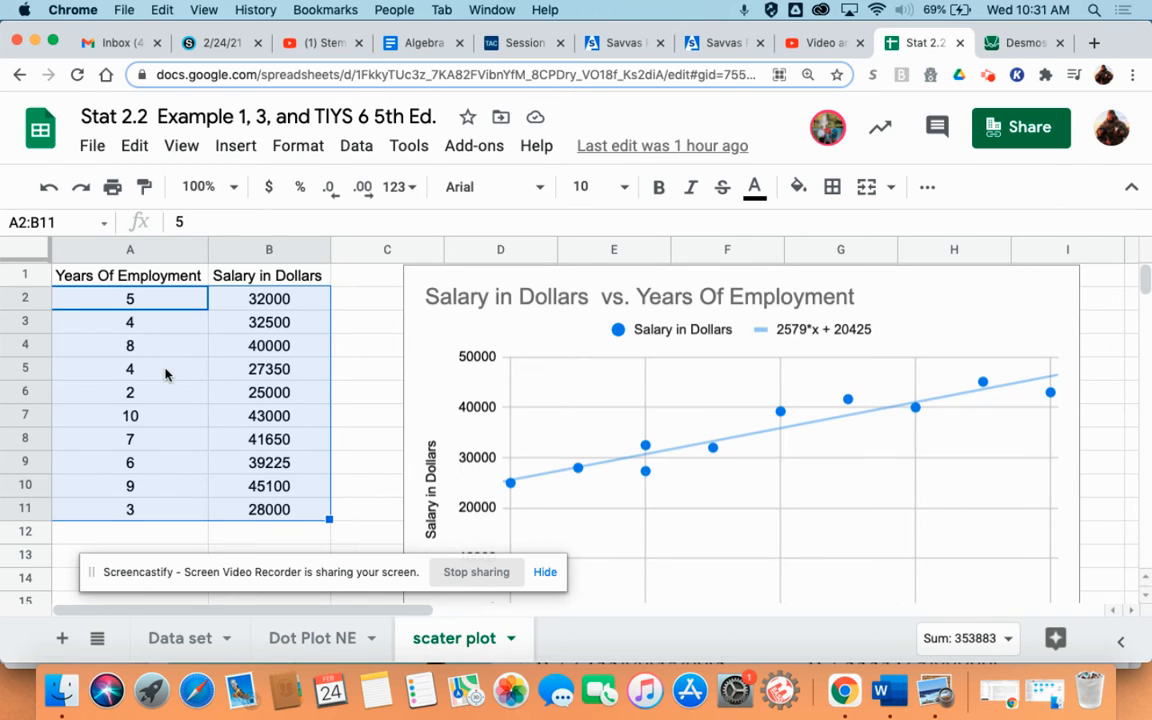
{"action": "left_click_drag", "start_coordinate": [133, 299], "coordinate": [284, 508]}
{"action": "key", "text": "cmd+c"}
Step: Switch to Desmos and paste the copied data into the empty fourth expression as a table
{"action": "left_click", "coordinate": [1038, 43]}
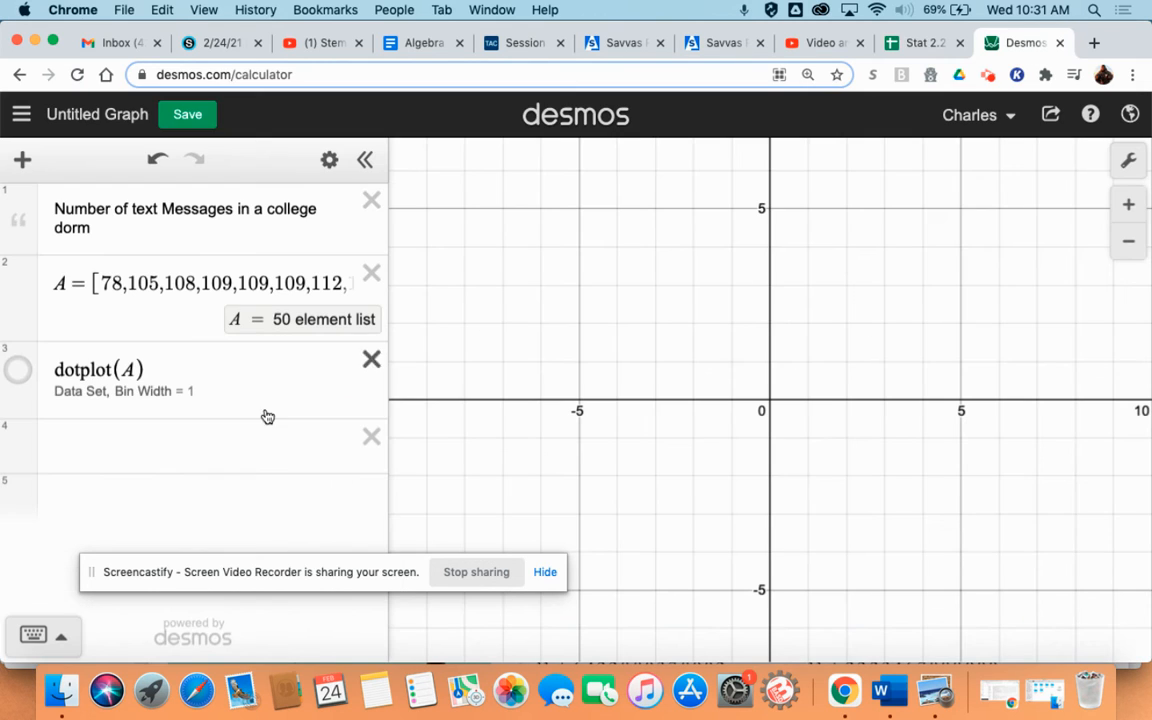
{"action": "left_click", "coordinate": [194, 448]}
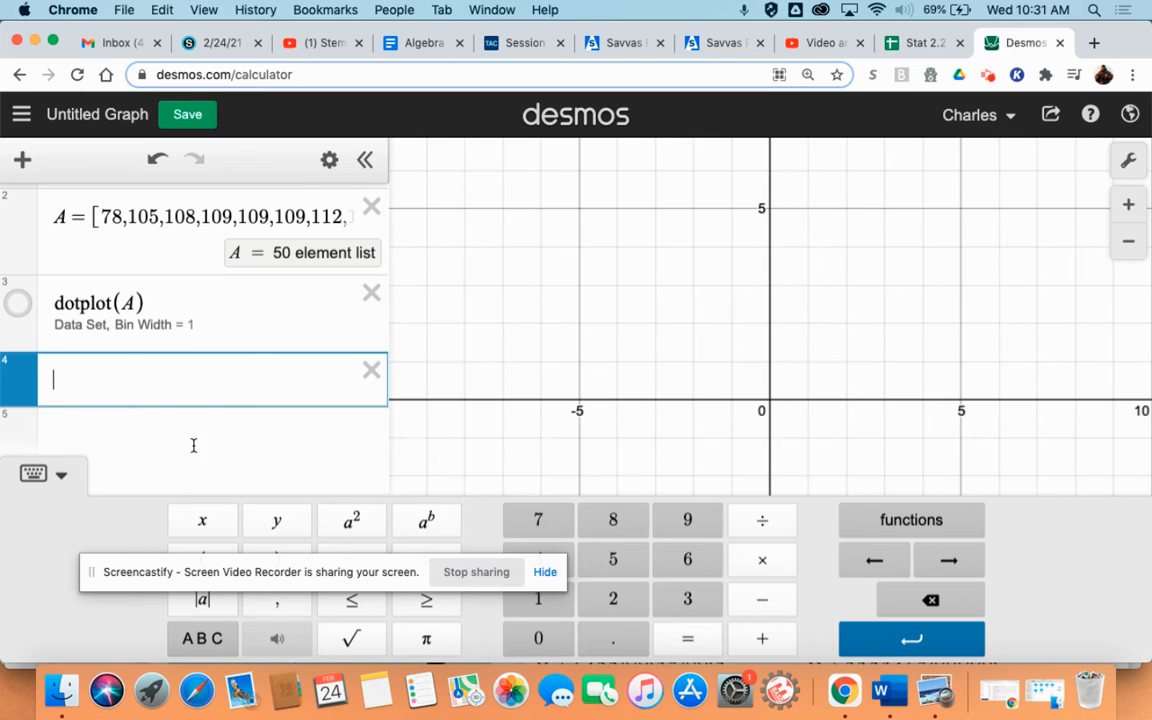
{"action": "key", "text": "cmd+v"}
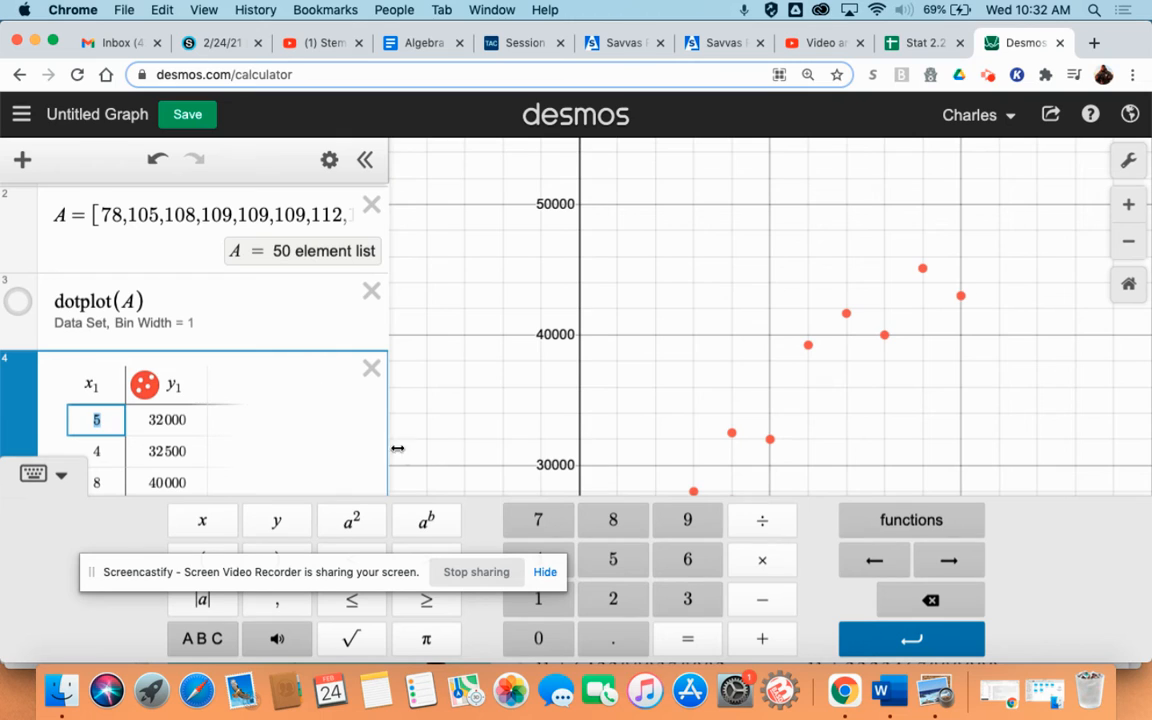
{"action": "left_click", "coordinate": [52, 475]}
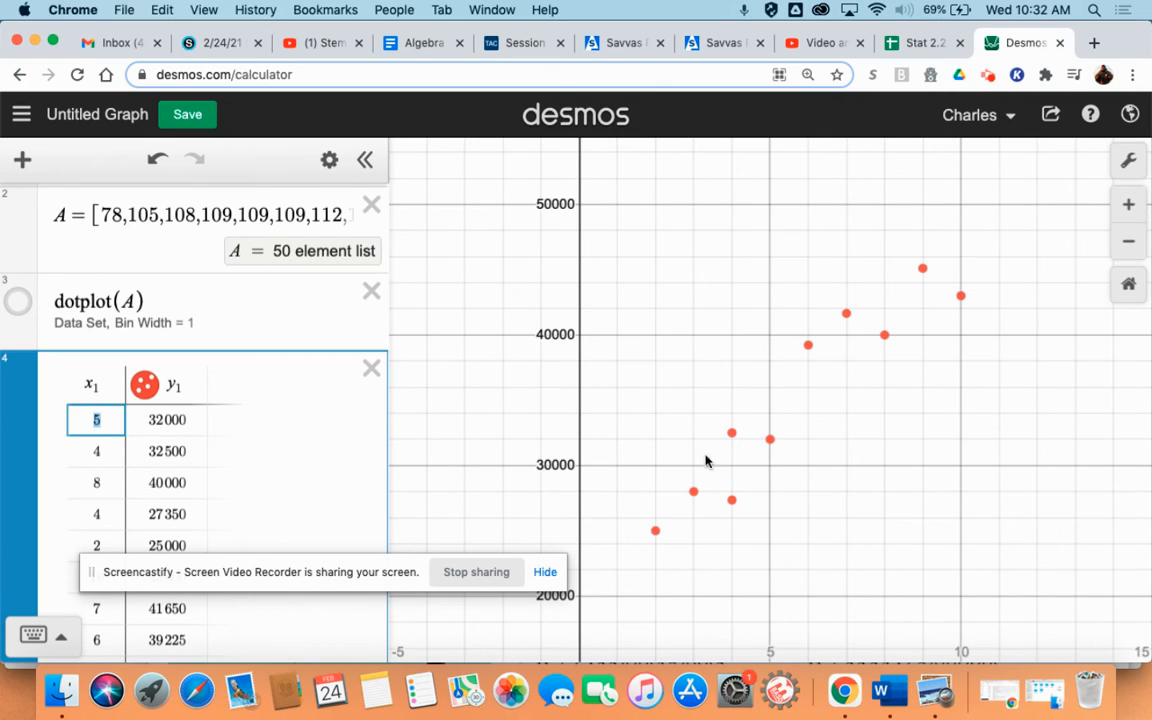
{"action": "scroll", "coordinate": [348, 420], "scroll_direction": "down", "scroll_amount": 5}
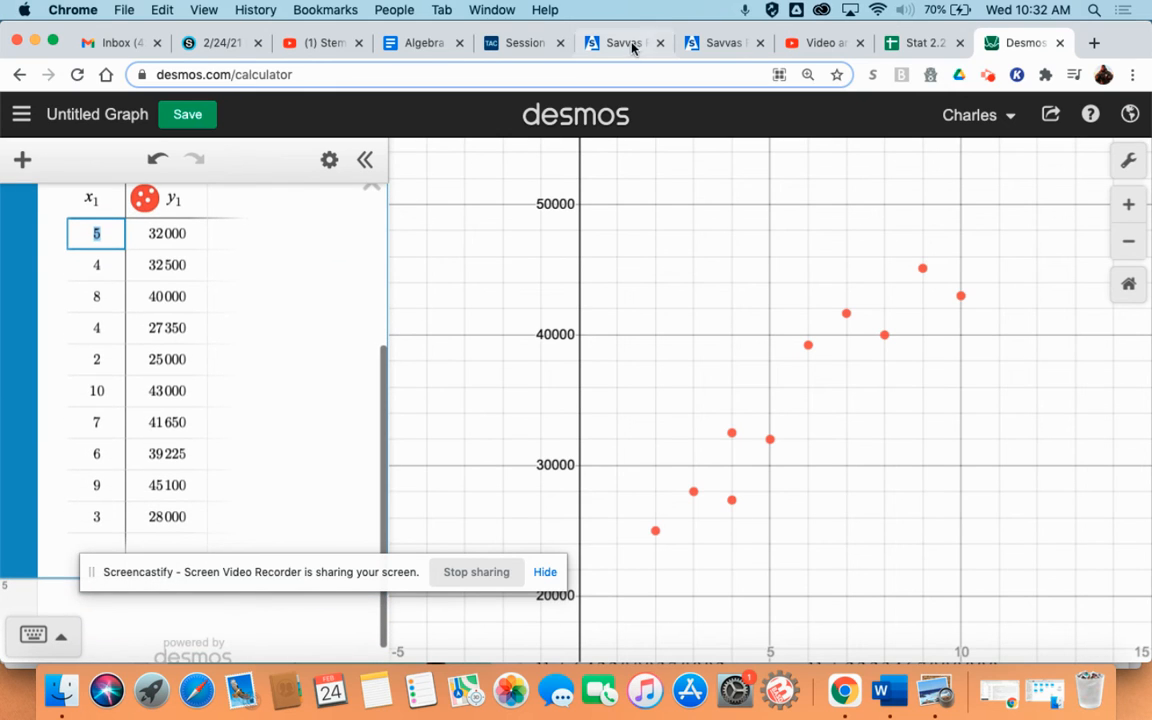
Step: Examine the salary versus years of employment chart and its trendline equation in Google Sheets, and return to Desmos
{"action": "left_click", "coordinate": [925, 43]}
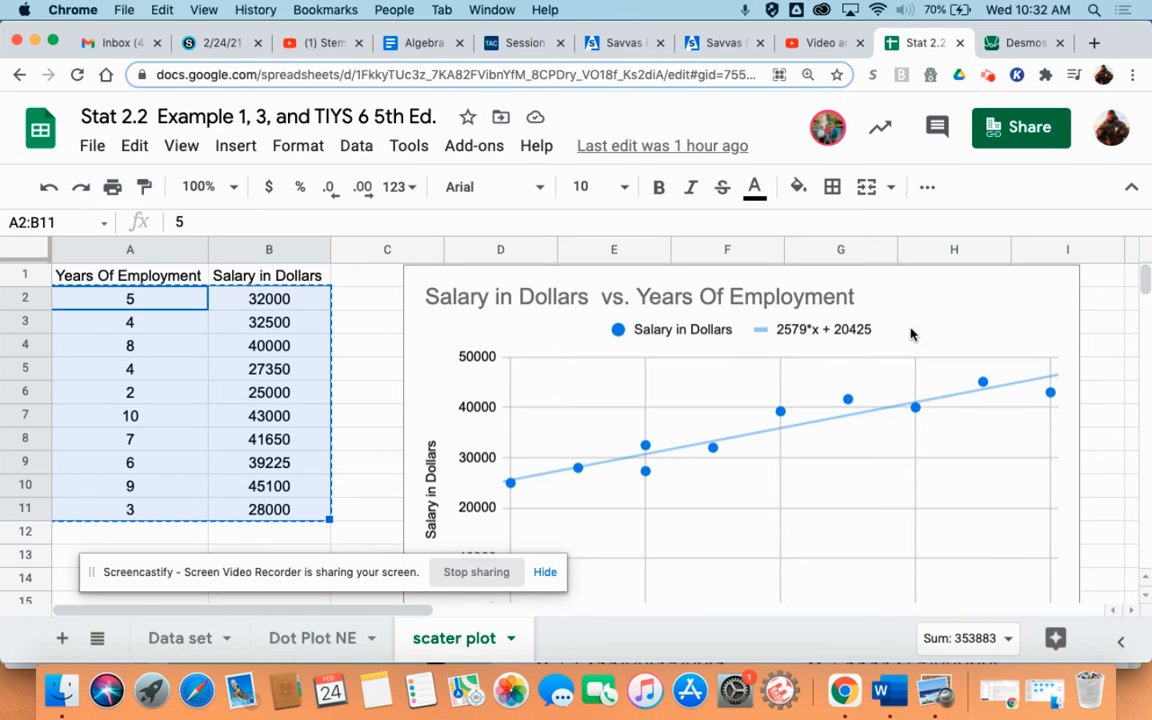
{"action": "left_click", "coordinate": [1026, 43]}
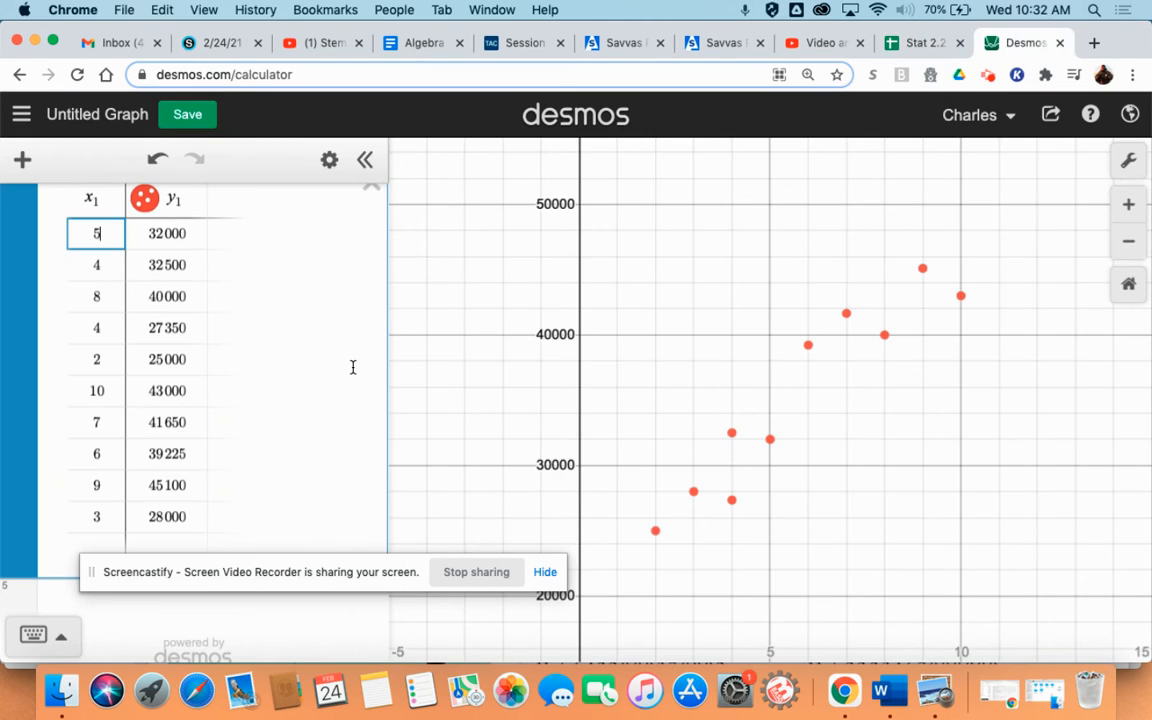
{"action": "scroll", "coordinate": [353, 367], "scroll_direction": "down", "scroll_amount": 1}
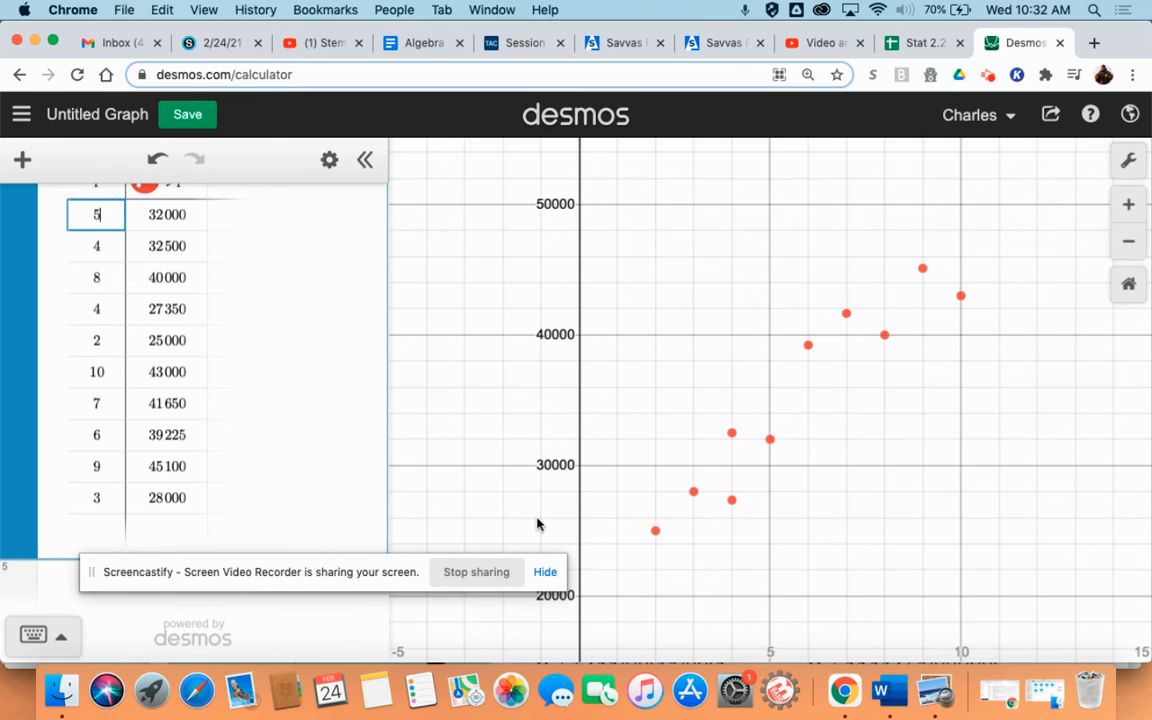
Step: Move the screen-sharing bar clear of the expression list and add an empty expression below the data table
{"action": "left_click", "coordinate": [113, 565]}
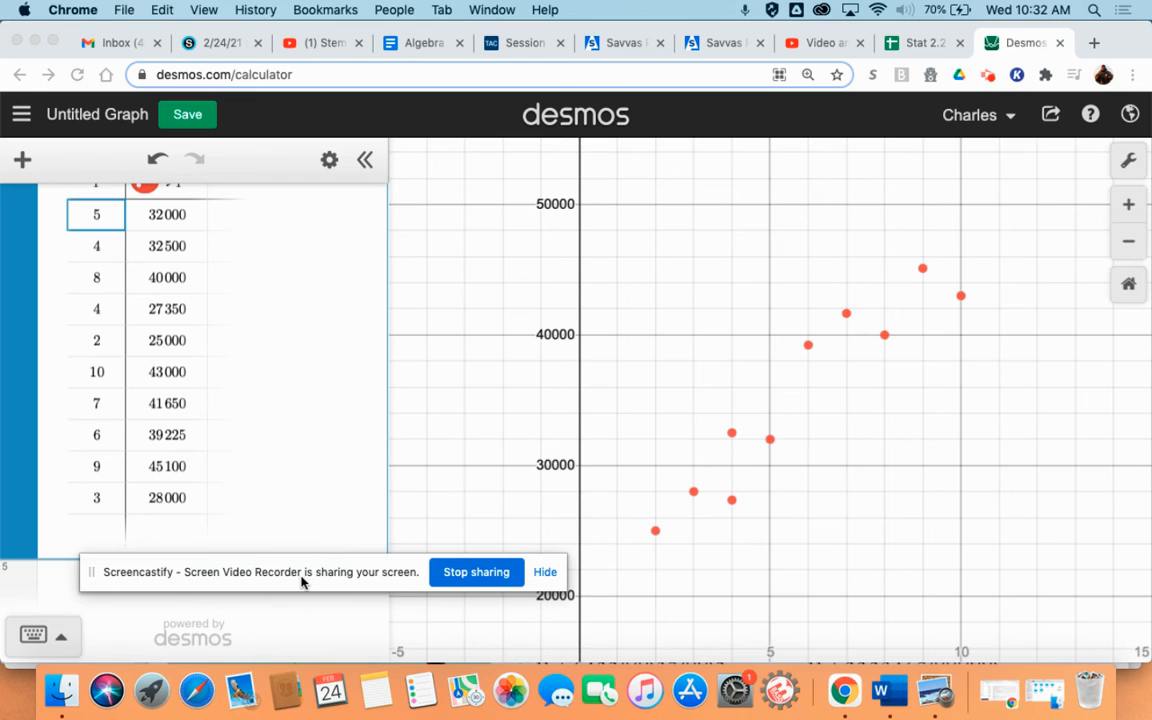
{"action": "left_click_drag", "start_coordinate": [316, 589], "coordinate": [846, 617]}
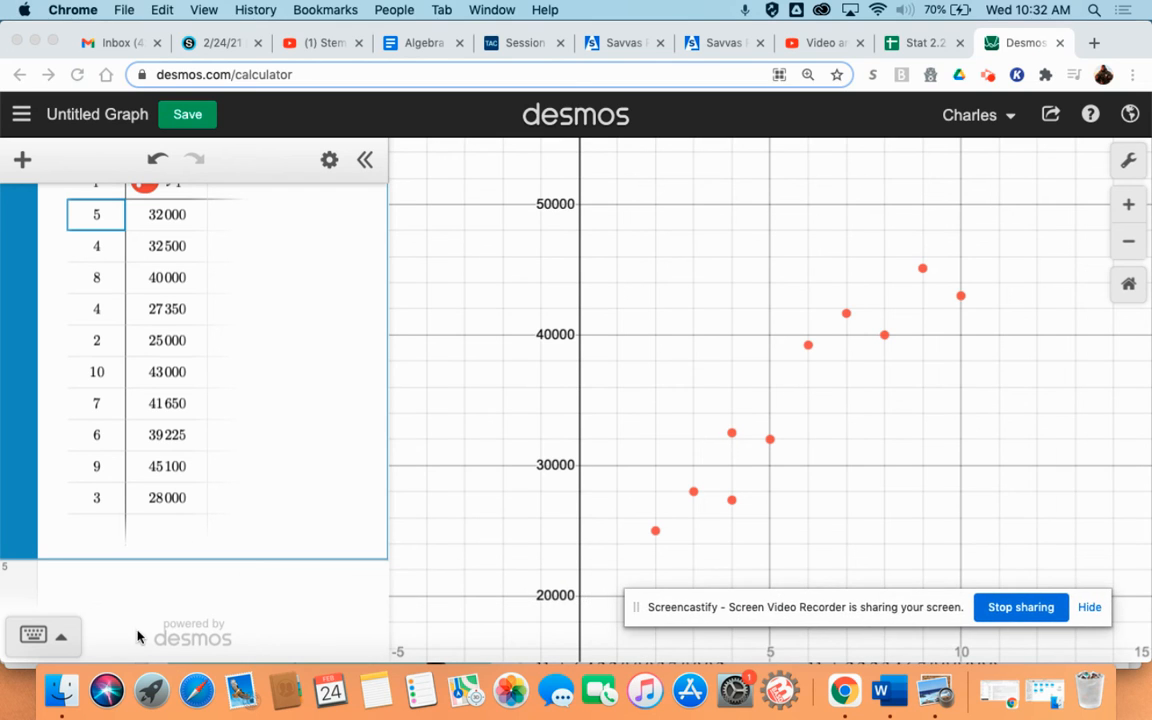
{"action": "left_click", "coordinate": [133, 587]}
{"action": "left_click", "coordinate": [133, 587]}
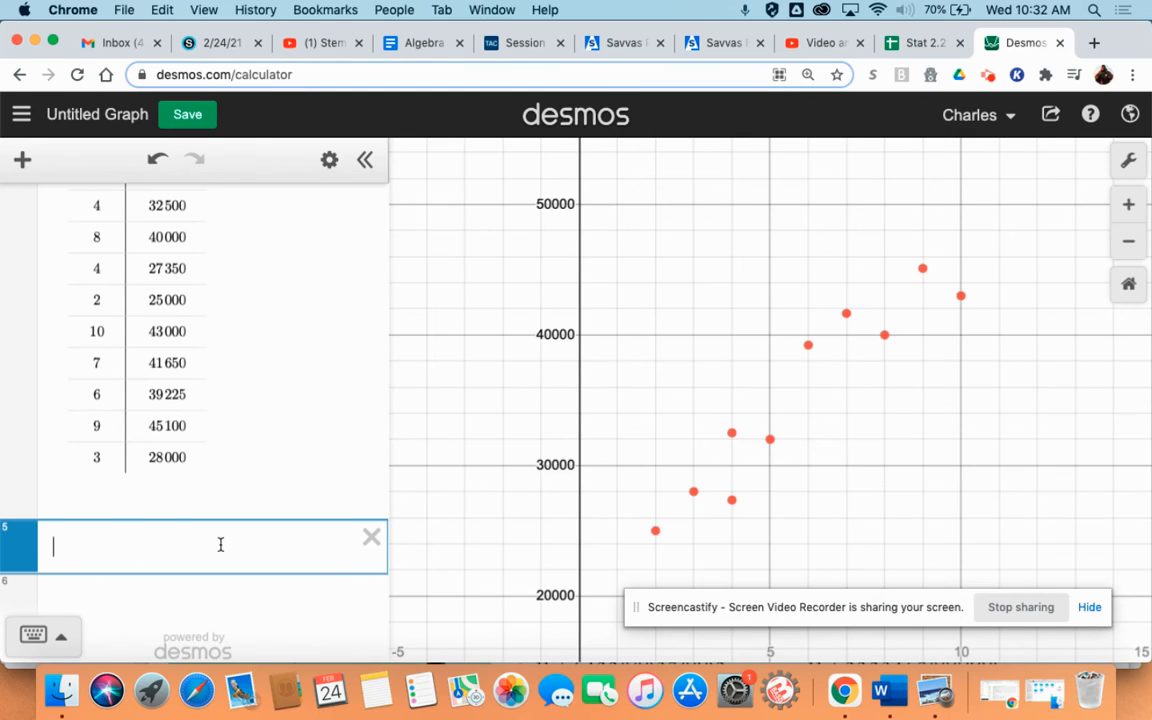
Step: Enter the linear regression y1 ~ mx1 + b in the fifth expression to fit a line to the table data
{"action": "type", "text": "y1"}
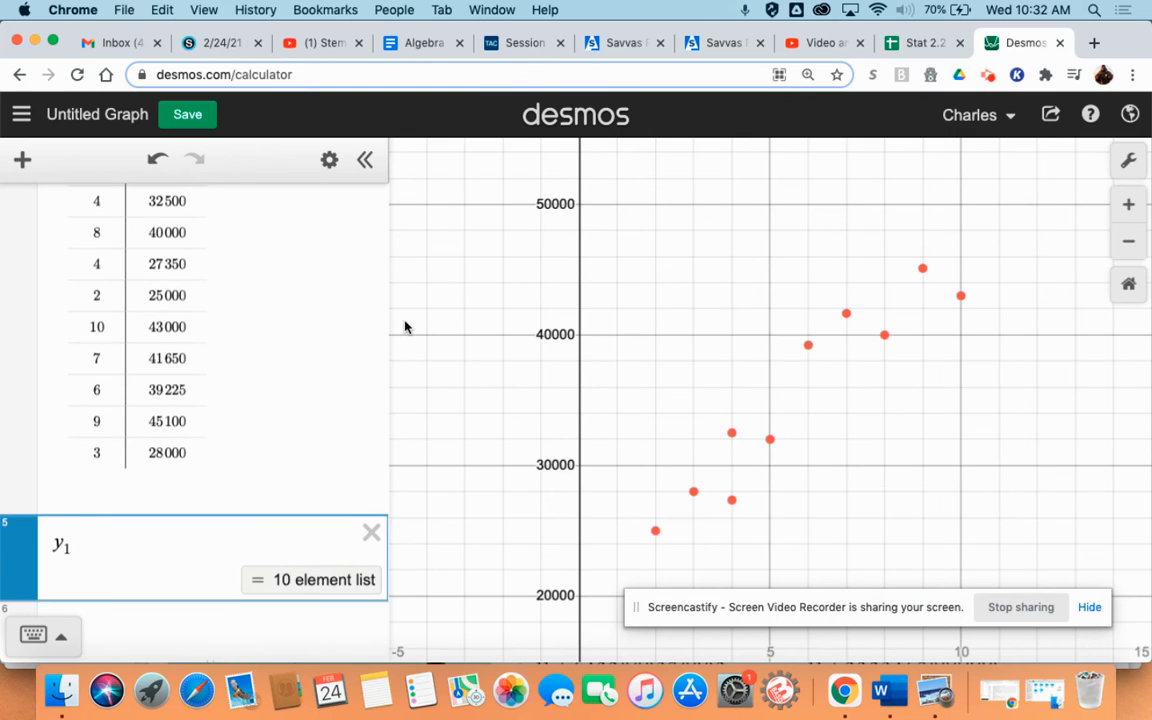
{"action": "key", "text": "BackSpace"}
{"action": "key", "text": "BackSpace"}
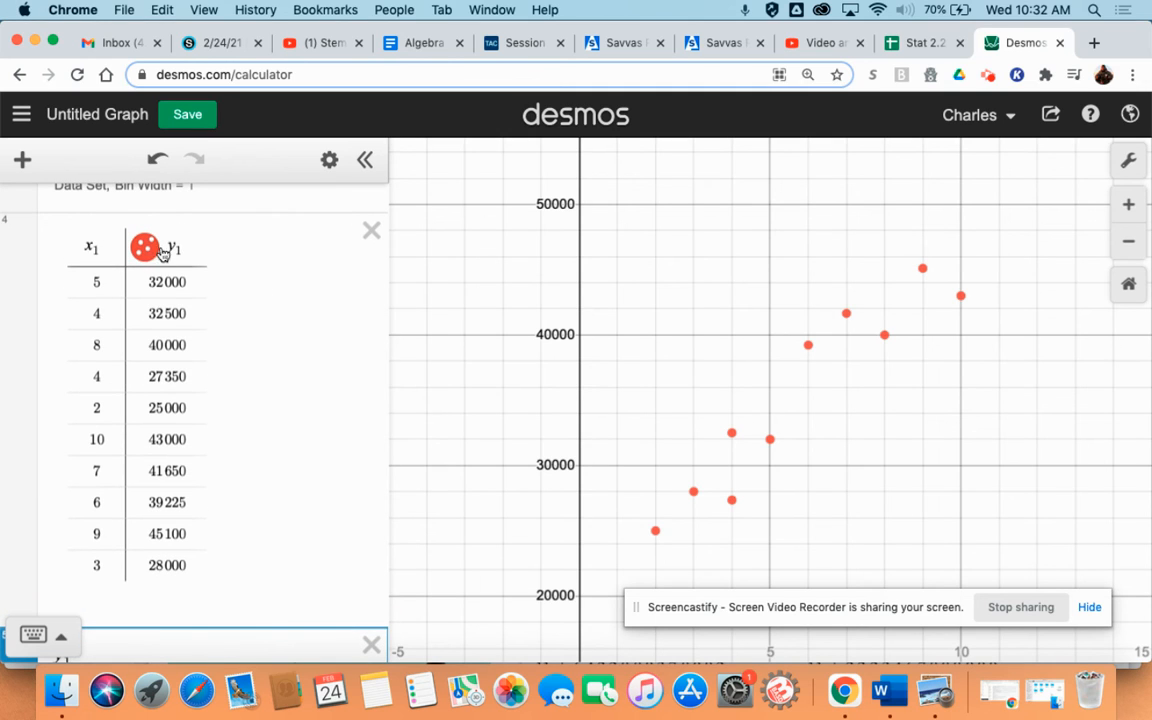
{"action": "type", "text": "y1"}
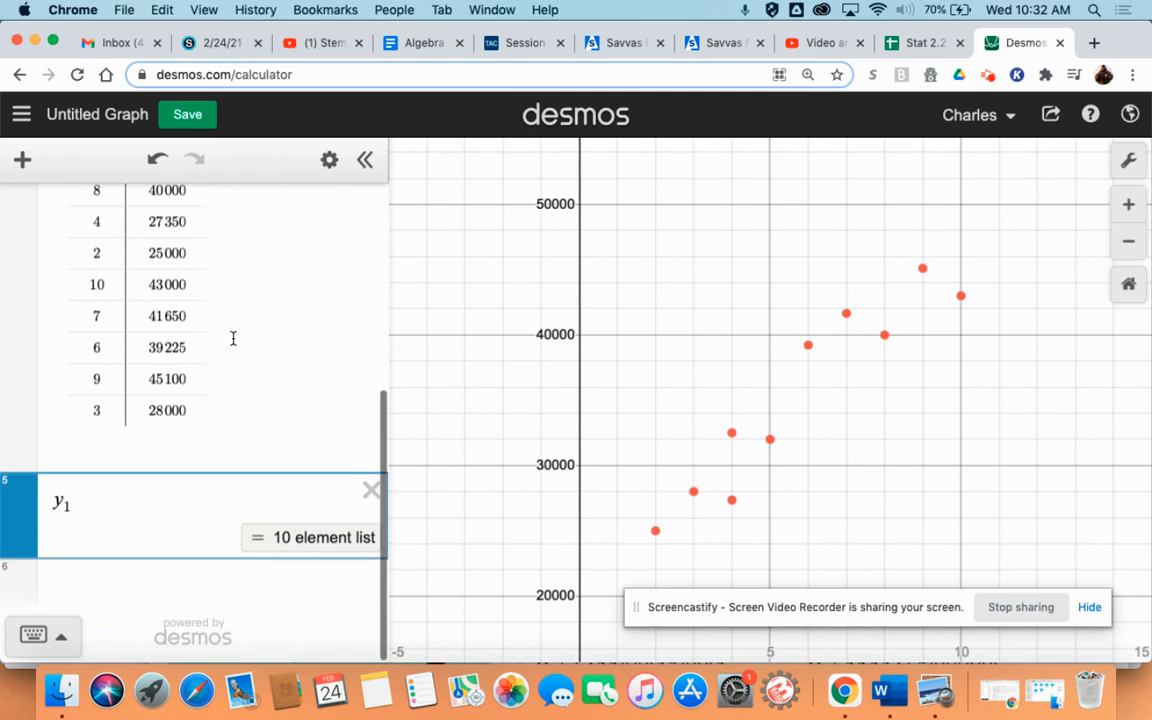
{"action": "type", "text": "~"}
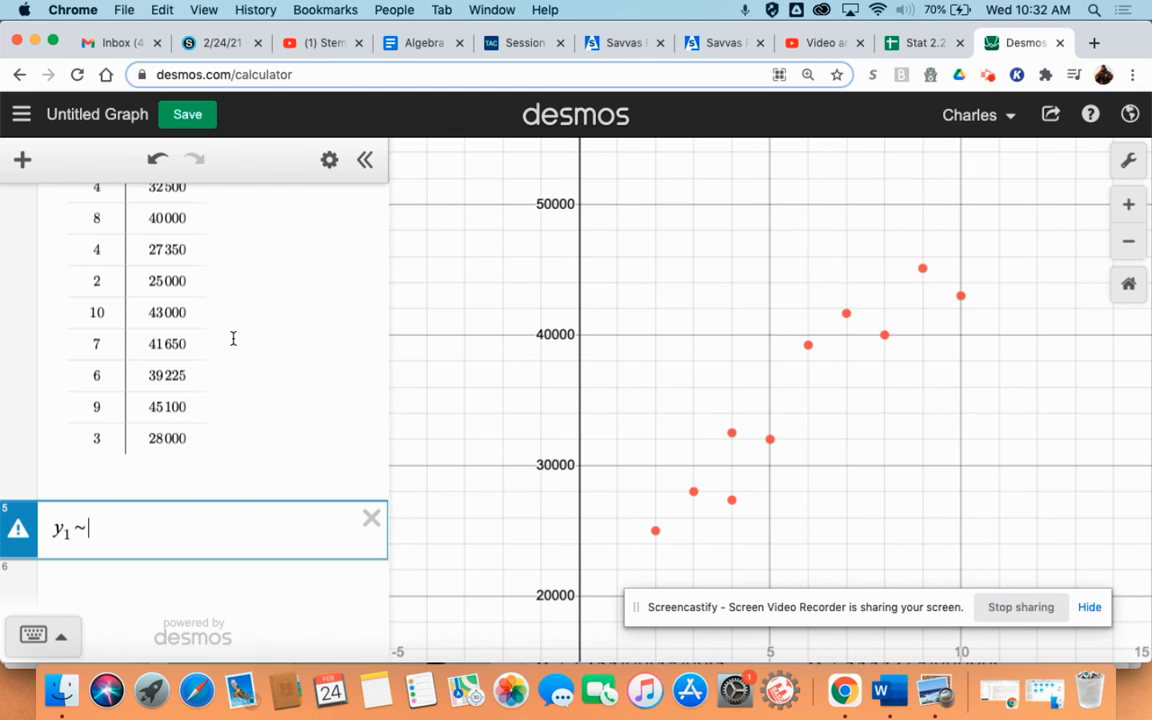
{"action": "type", "text": "mx"}
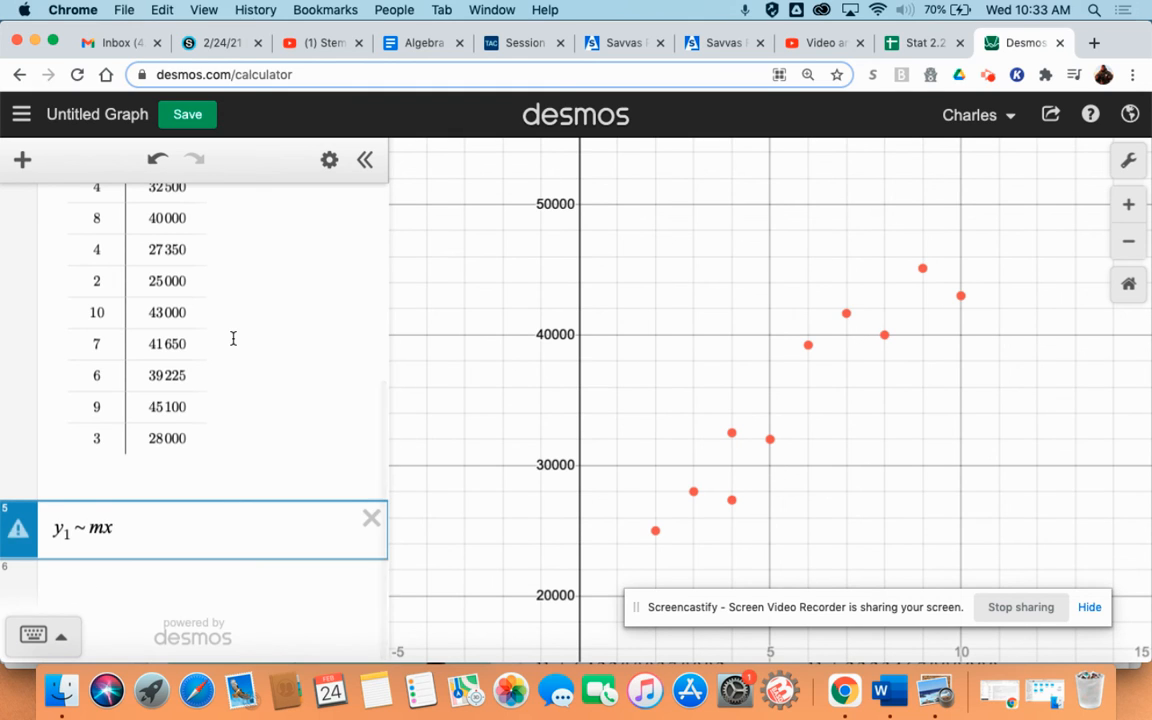
{"action": "type", "text": "1"}
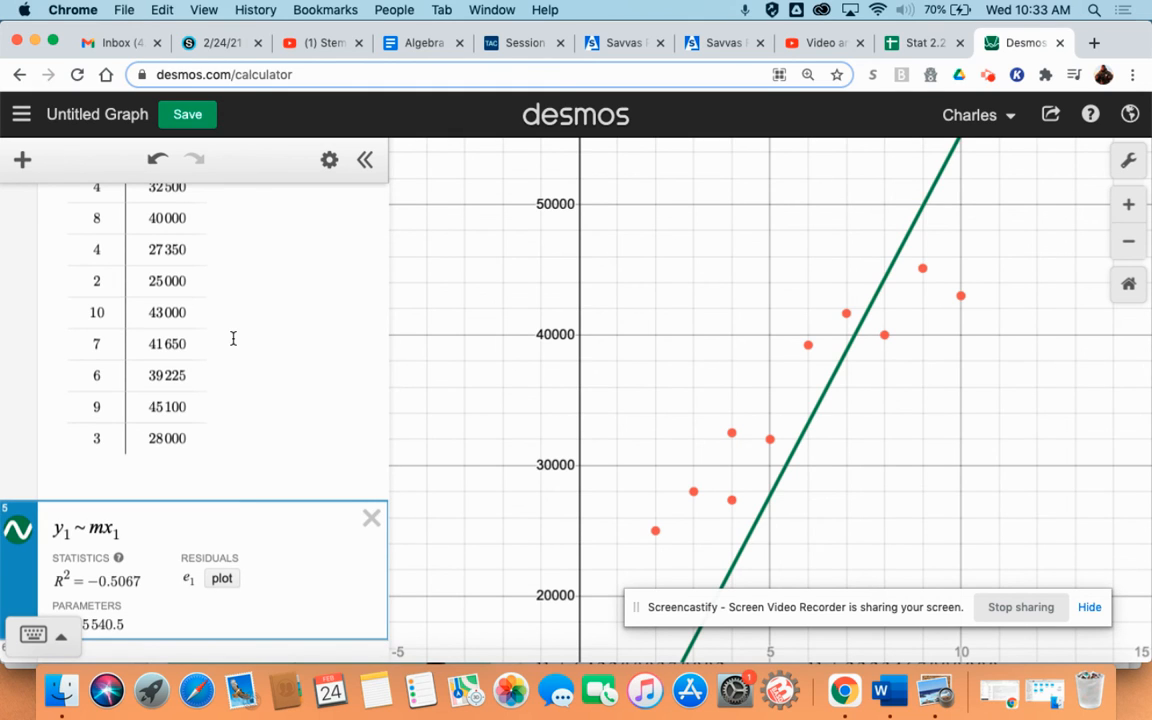
{"action": "type", "text": "+b"}
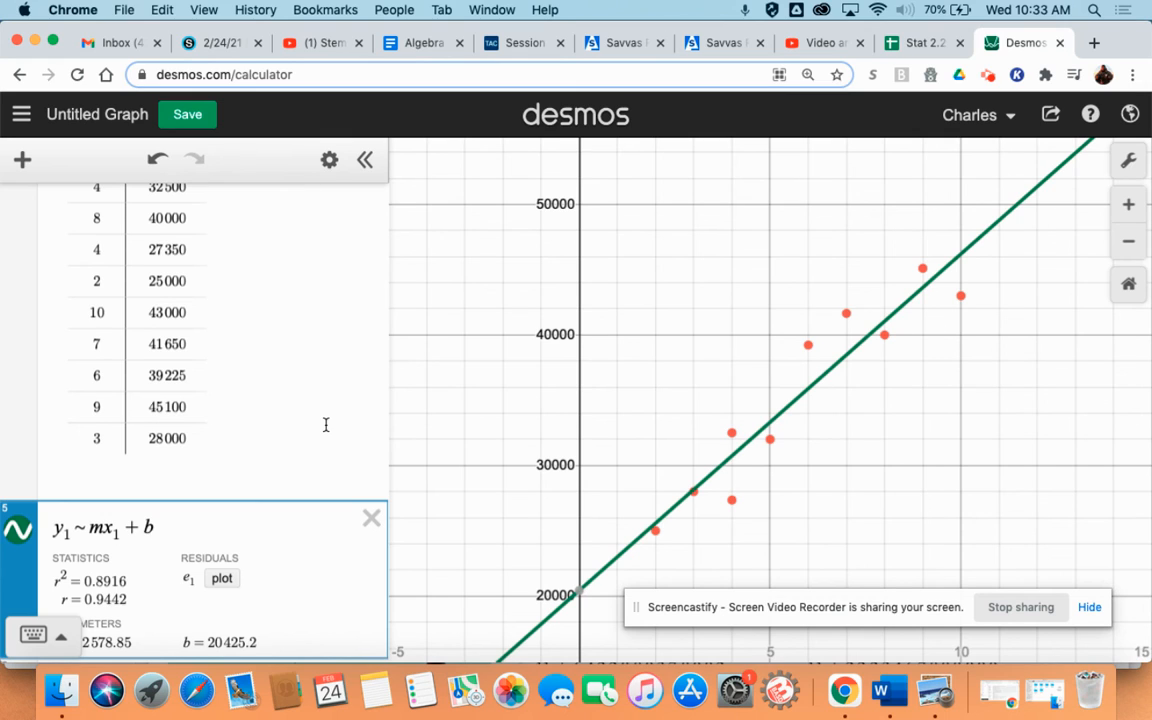
{"action": "scroll", "coordinate": [328, 428], "scroll_direction": "down", "scroll_amount": 3}
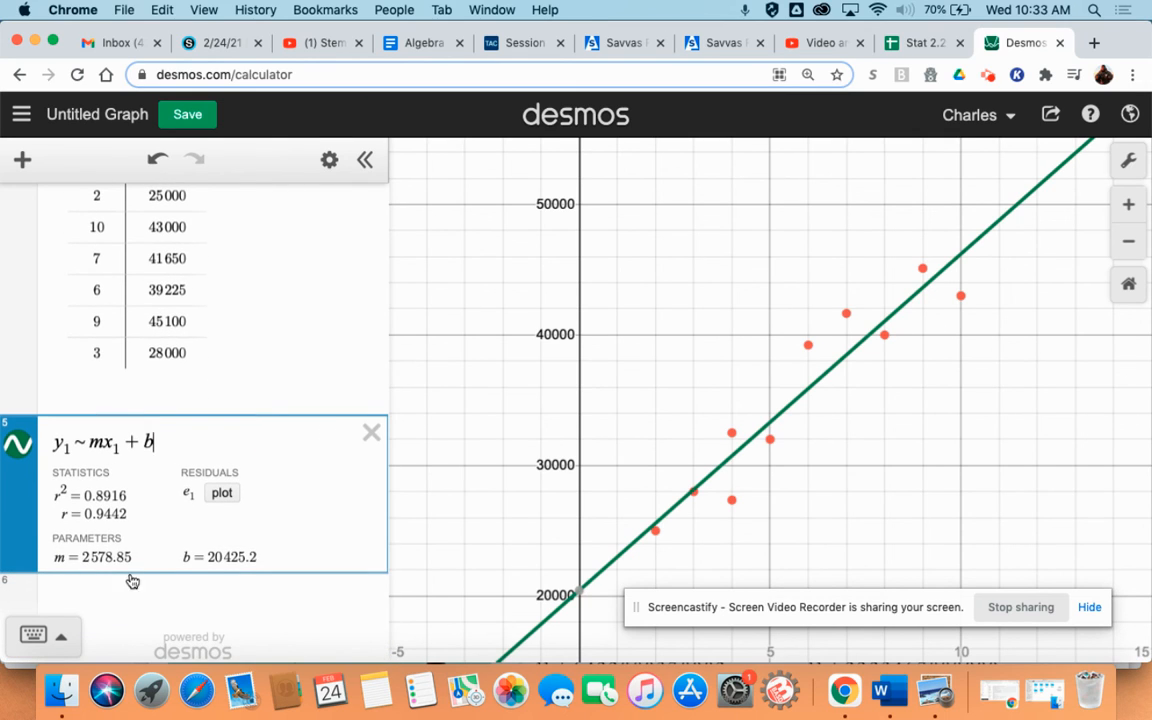